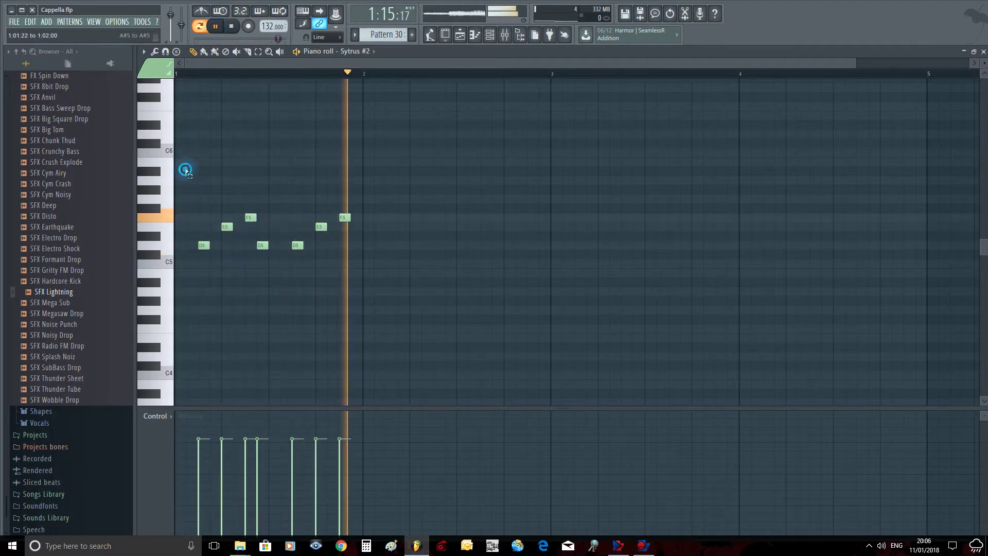
- Repeat the bar 1 melody phrase across bars 2 to 4 and transpose the bar 2 copy down to start on A4
key("ctrl+a")
left_click_drag(204, 246, 770, 248)
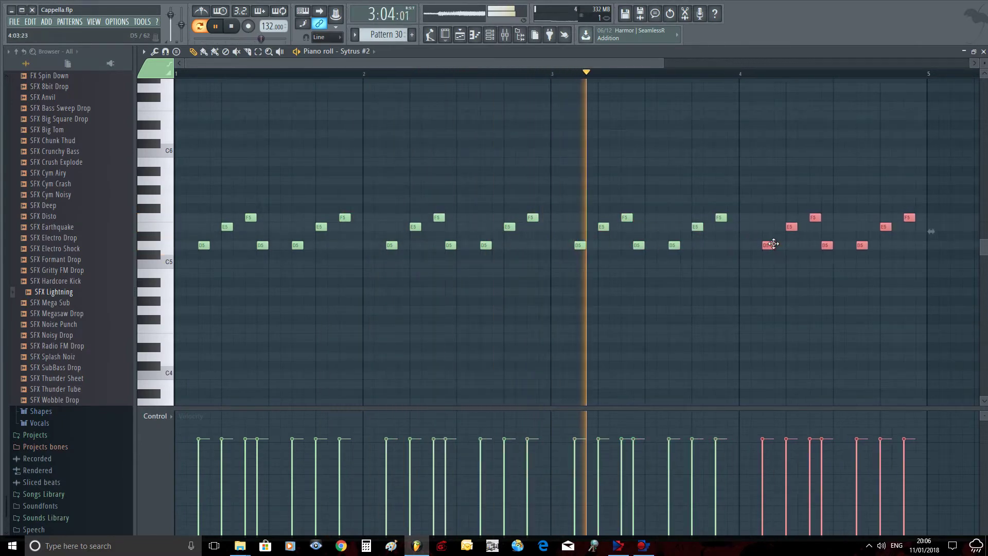
left_click_drag(381, 177, 554, 329)
left_click_drag(390, 245, 391, 291)
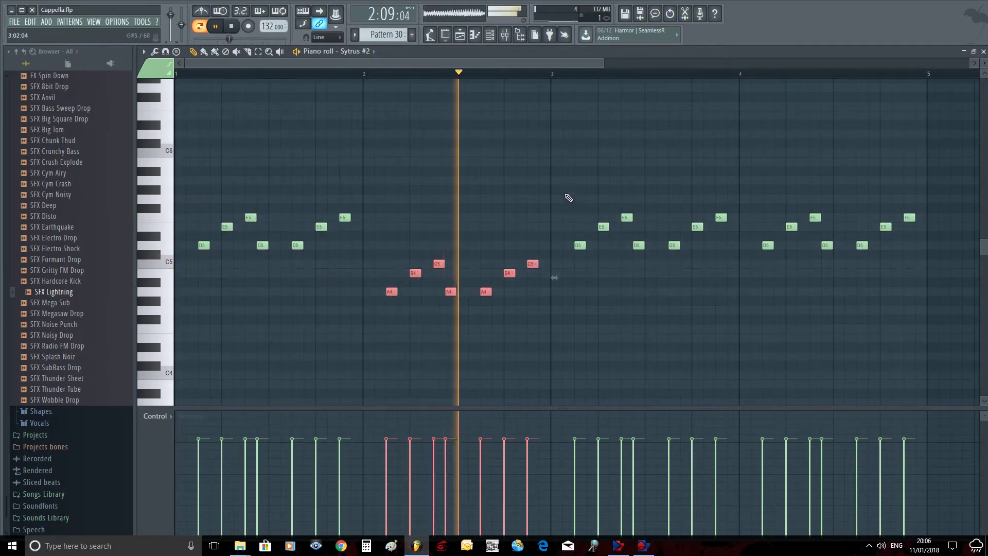
- Transpose the bar 3 phrase up to start on E5 and the bar 4 phrase up to start on G5
left_click_drag(567, 186, 742, 340)
left_click_drag(576, 247, 578, 229)
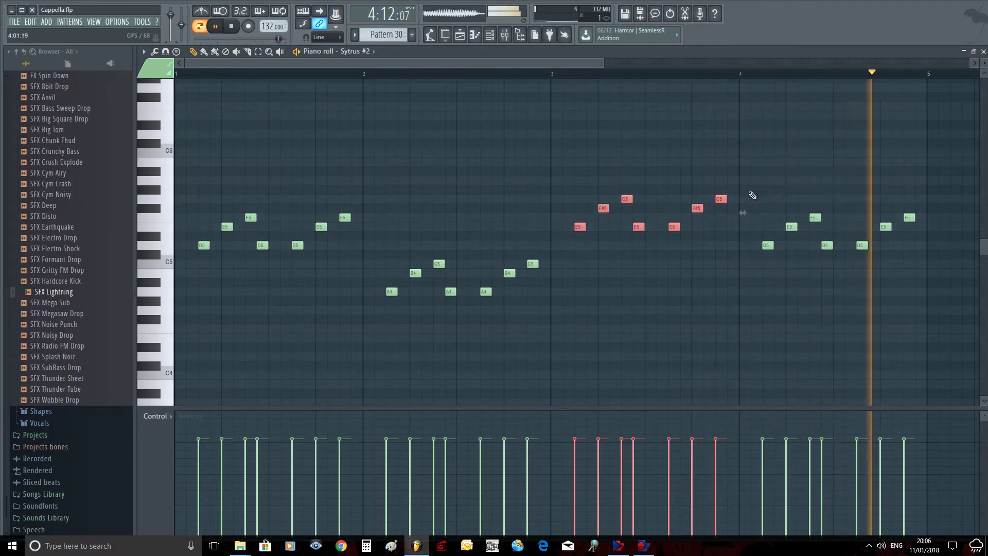
left_click_drag(754, 176, 949, 336)
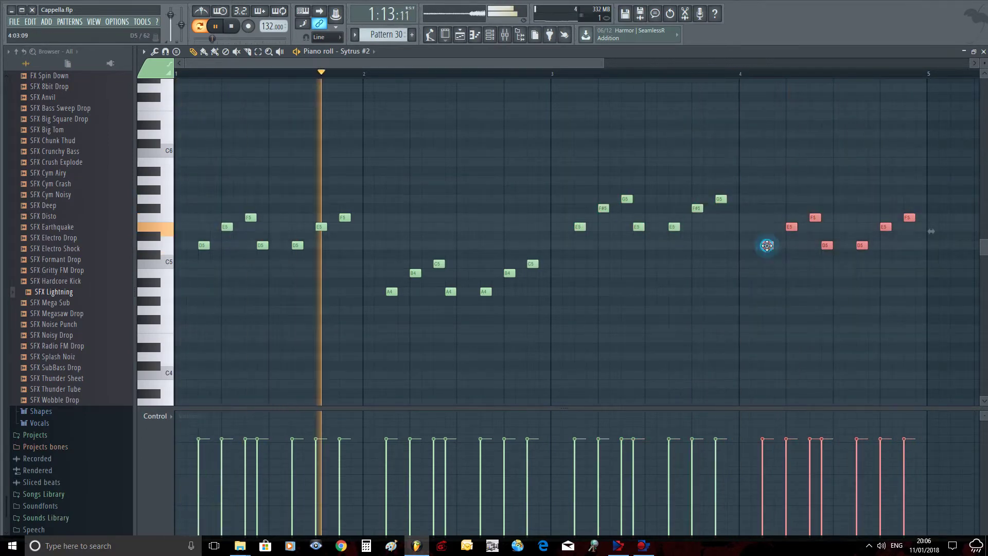
left_click_drag(767, 245, 768, 200)
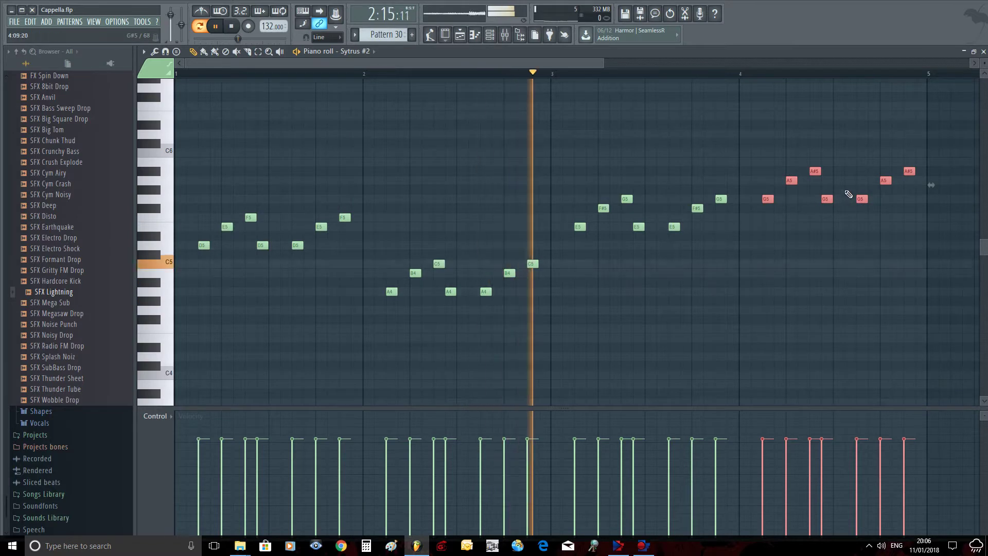
- Raise bar 4's third note to B5 and change its last three notes to A5, B5 and C6
left_click(861, 181)
left_click_drag(812, 175, 814, 163)
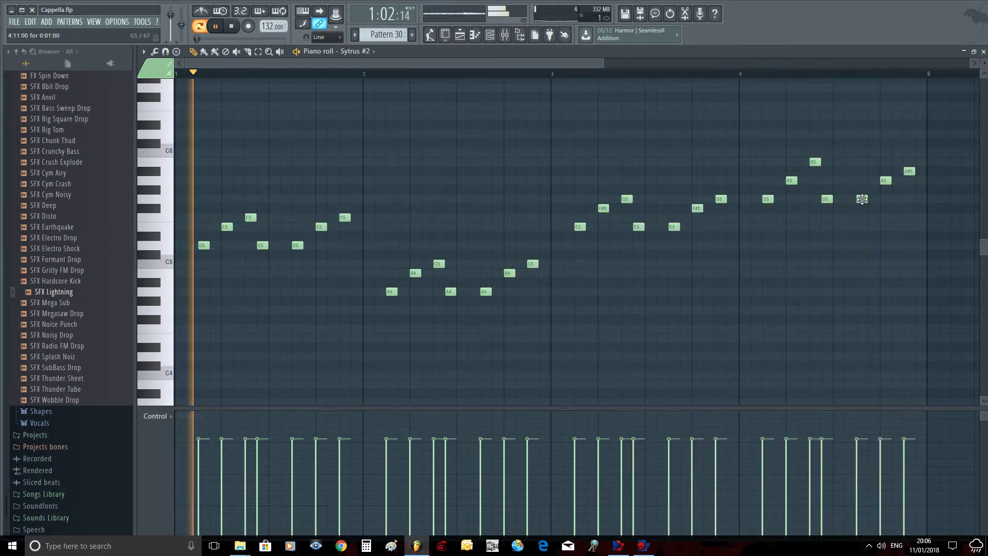
mouse_move(862, 197)
left_mouse_down()
mouse_move(862, 180)
mouse_move(908, 150)
mouse_move(910, 127)
mouse_move(910, 143)
left_mouse_up()
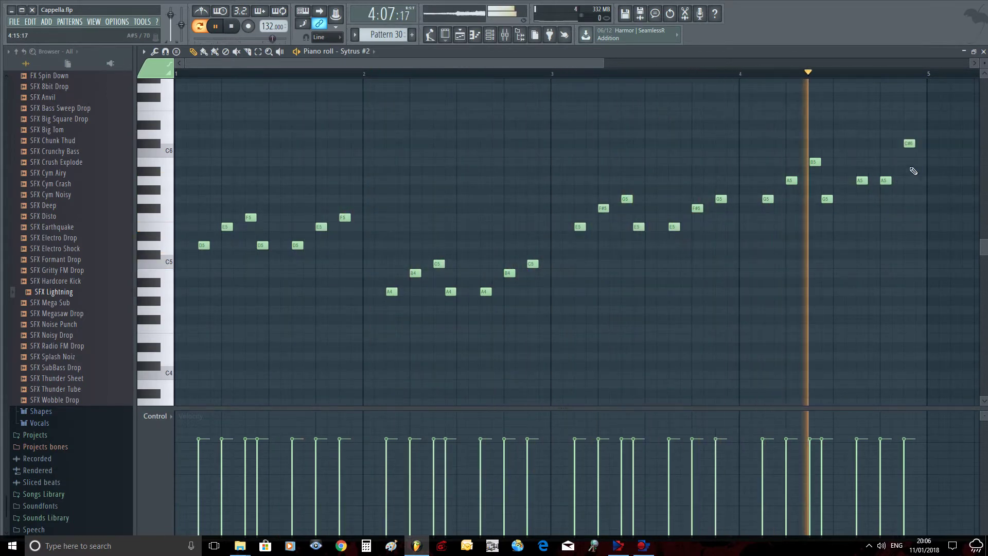
left_click_drag(884, 182, 908, 153)
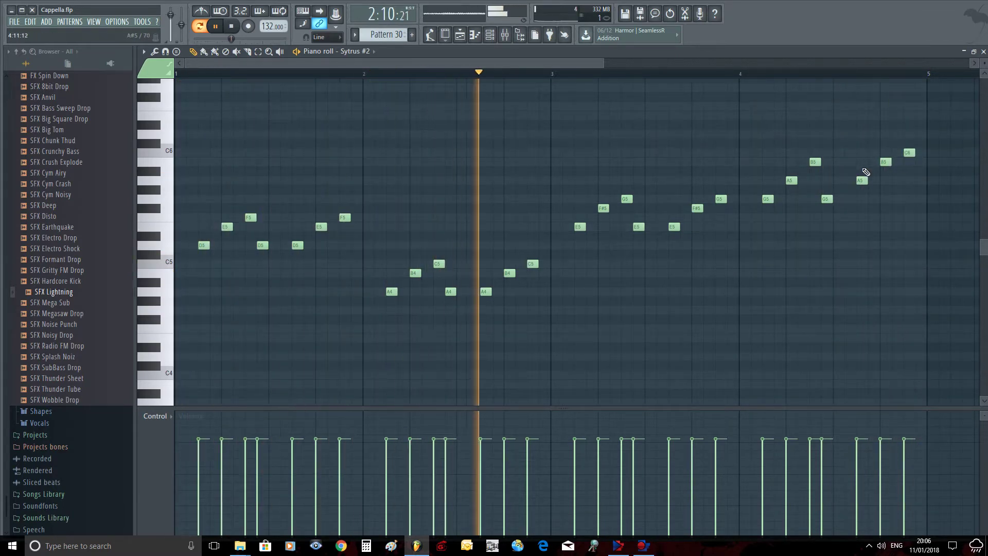
left_click_drag(862, 180, 868, 171)
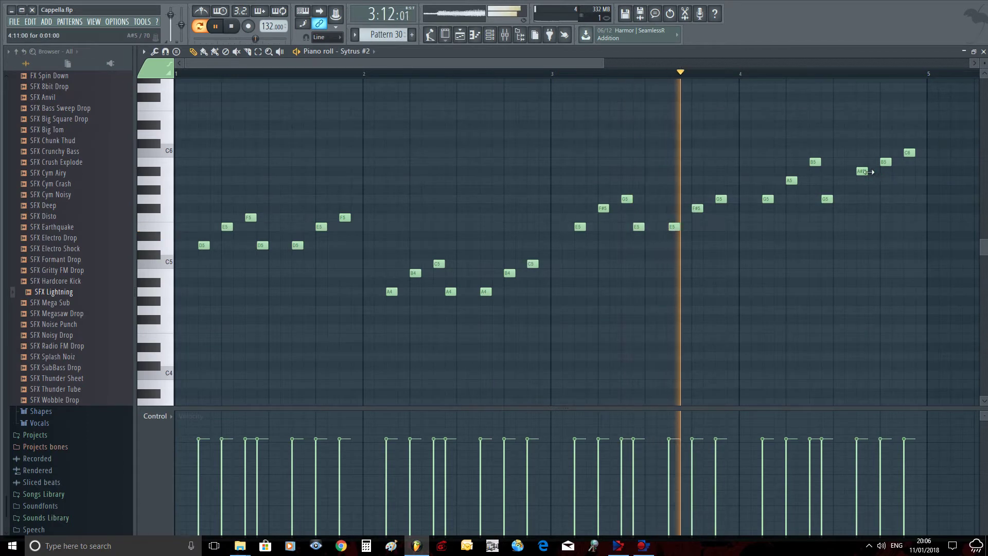
double_click(862, 171)
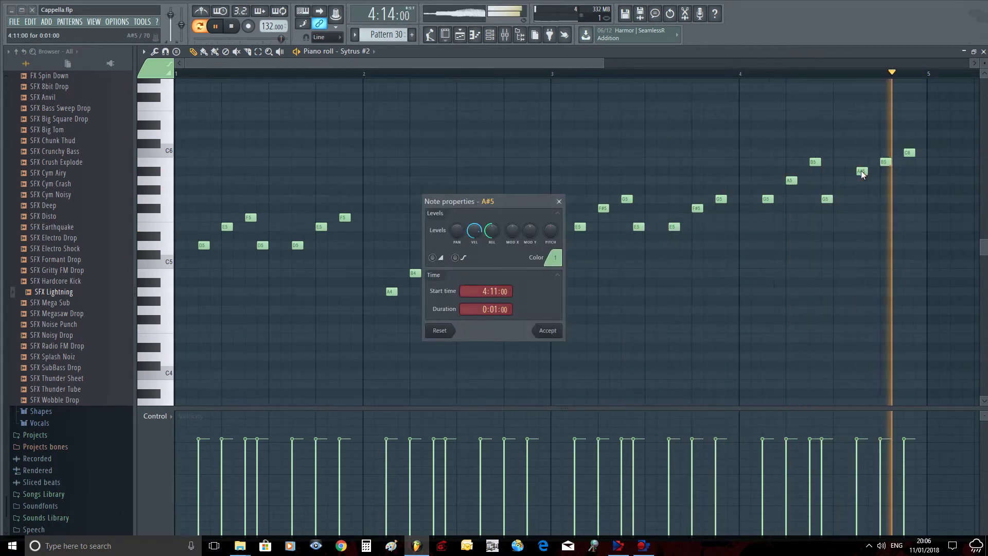
left_click(558, 201)
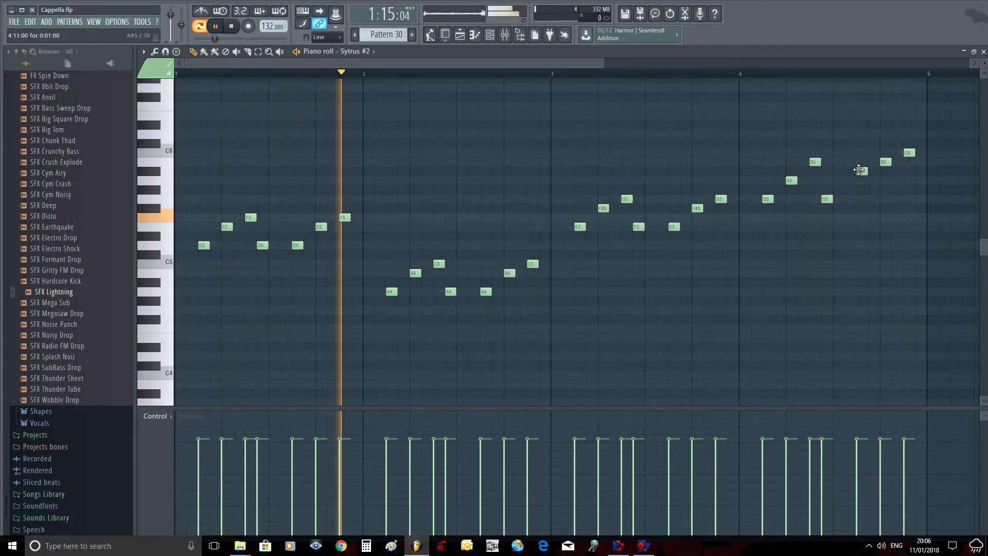
key("ctrl+z")
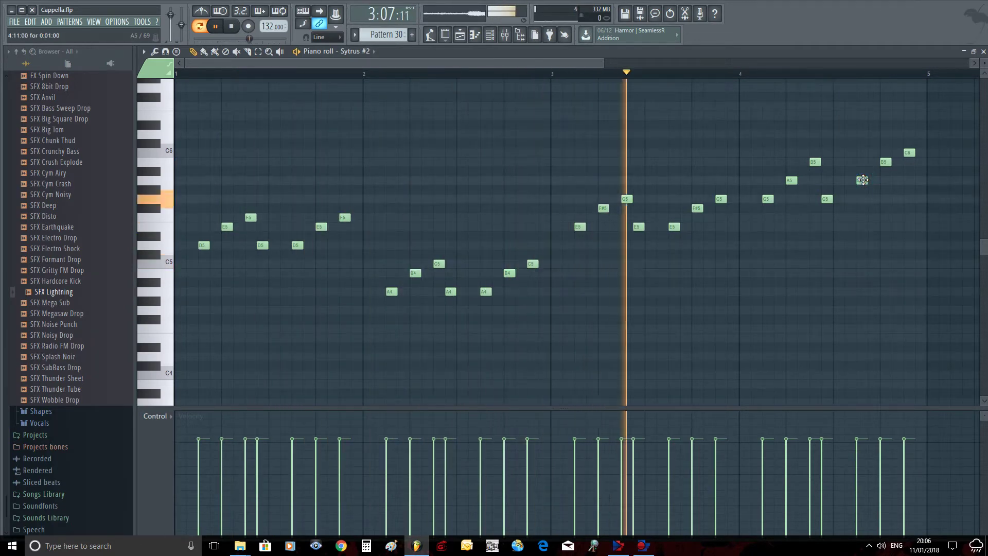
- Raise the last three notes of bar 4 to B5, C6 and D6
left_click_drag(863, 180, 909, 134)
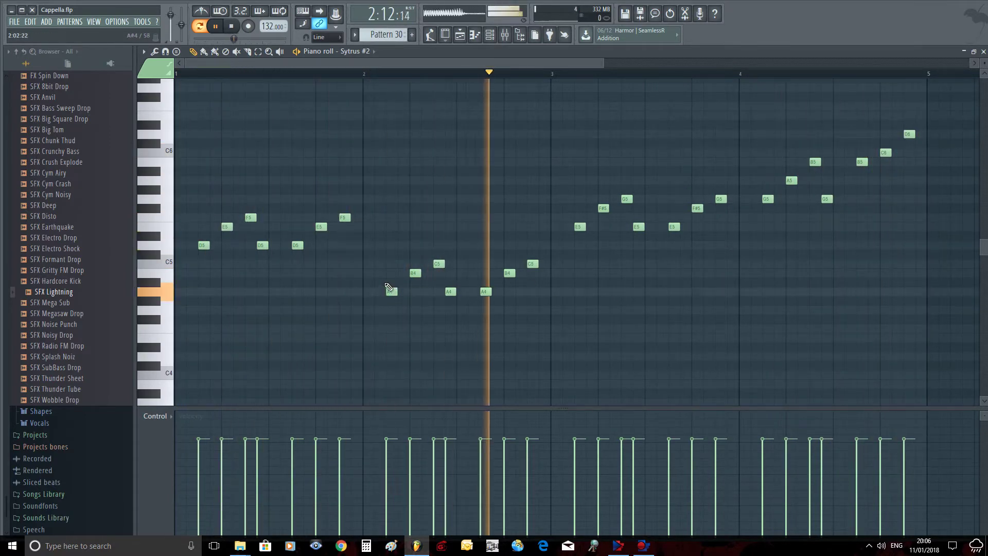
- Add four D4 notes below the bar 1 melody on steps 1, 4, 9 and 12
scroll(386, 283, "down", 1)
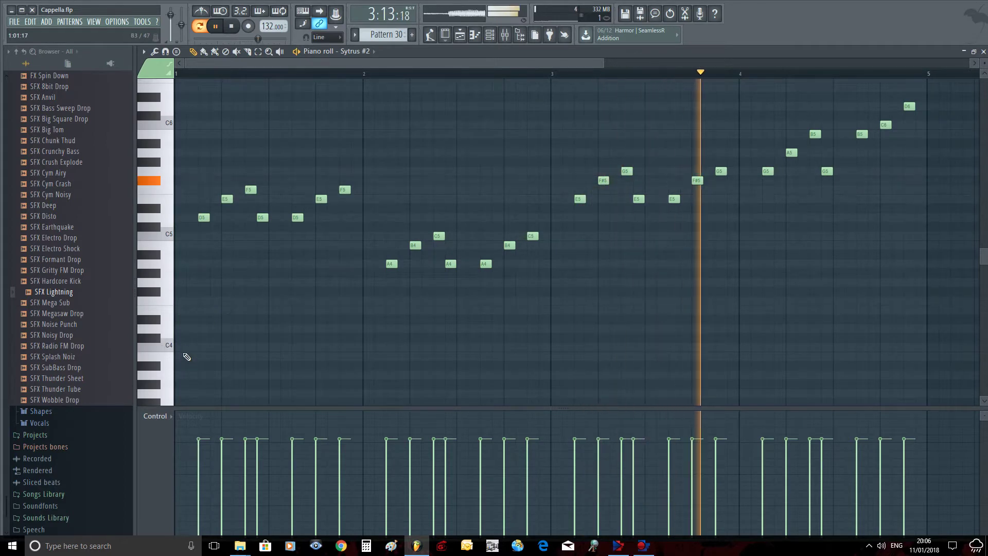
left_click(180, 326)
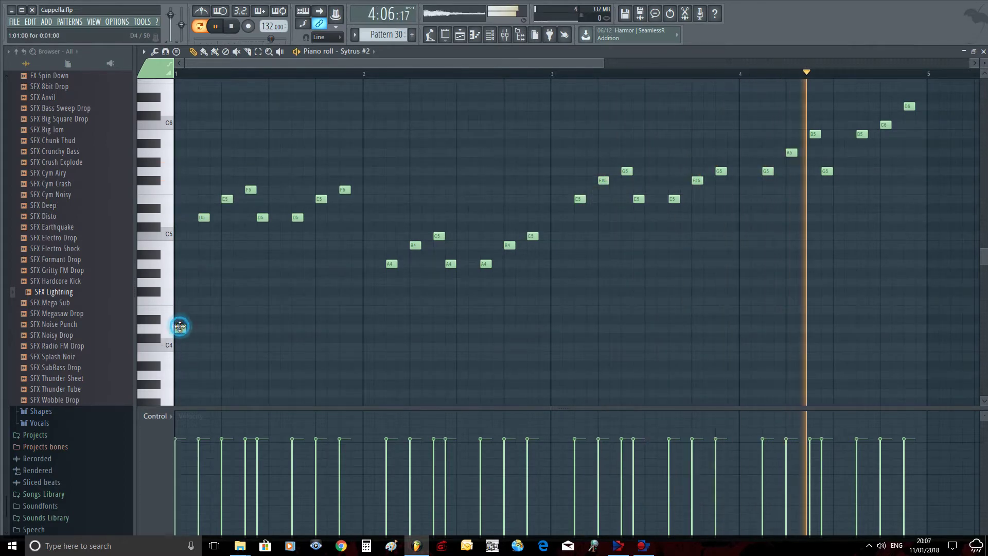
left_click(273, 329)
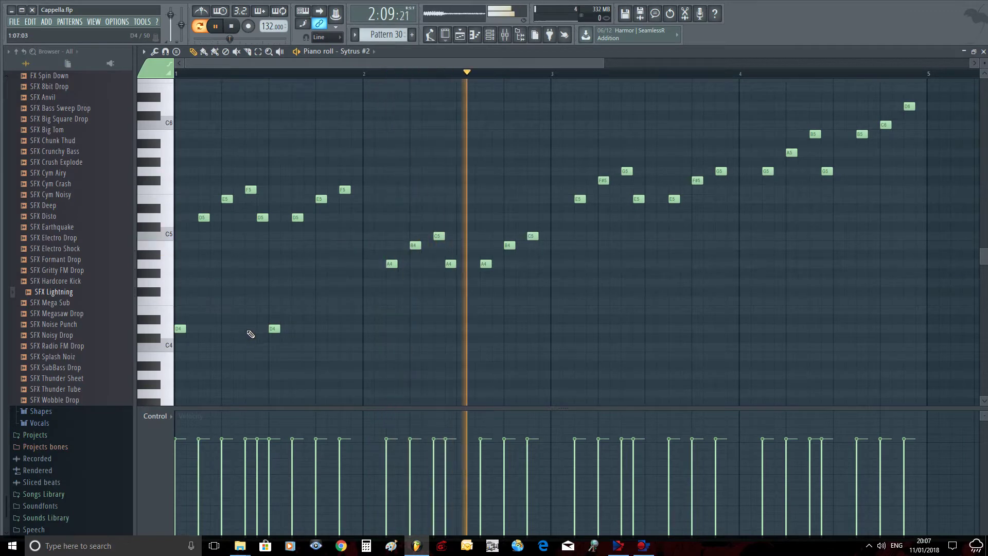
left_click(215, 329)
left_click(308, 329)
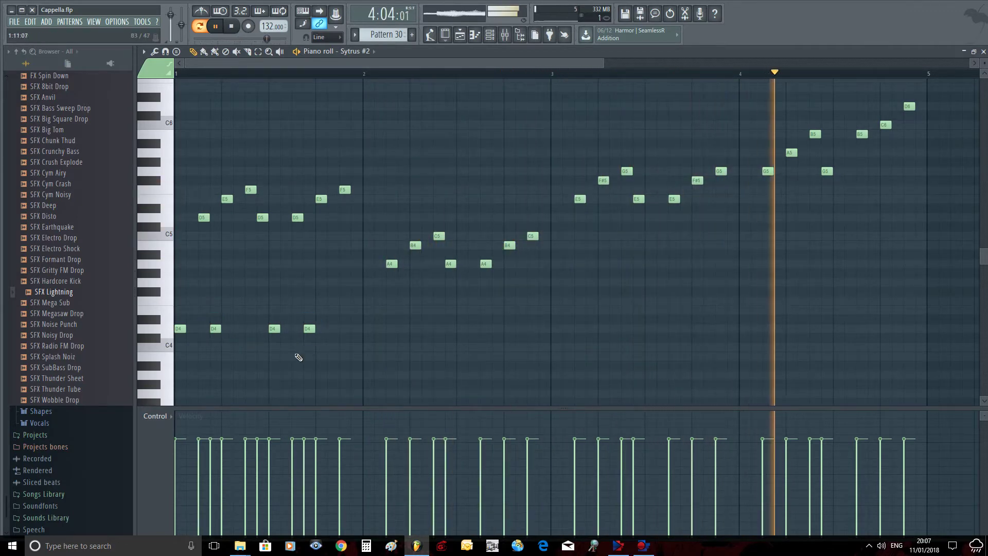
- Add four D3 notes in bar 1 on steps 2, 6, 10 and 14
scroll(300, 351, "down", 3)
scroll(300, 351, "down", 3)
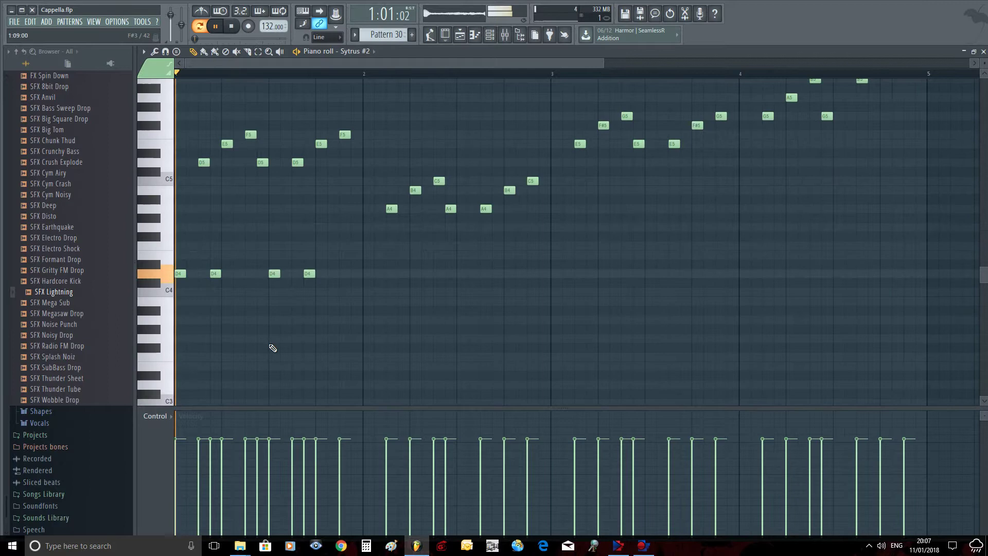
left_click(192, 385)
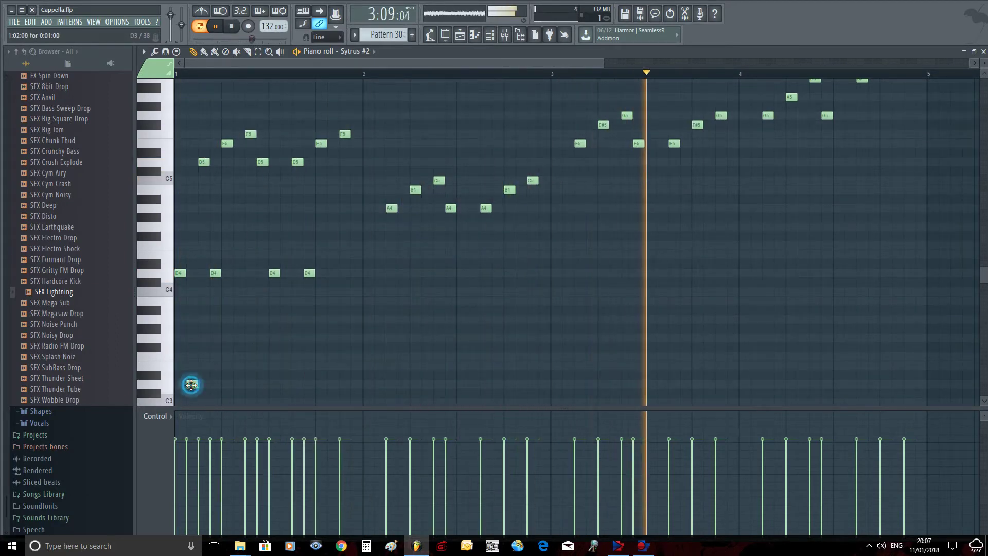
left_click(239, 384)
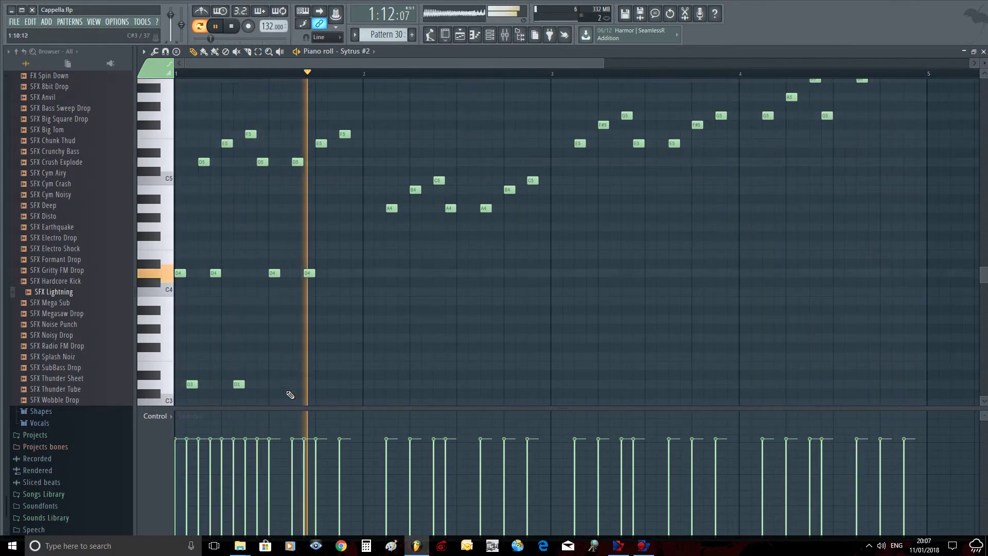
left_click(285, 384)
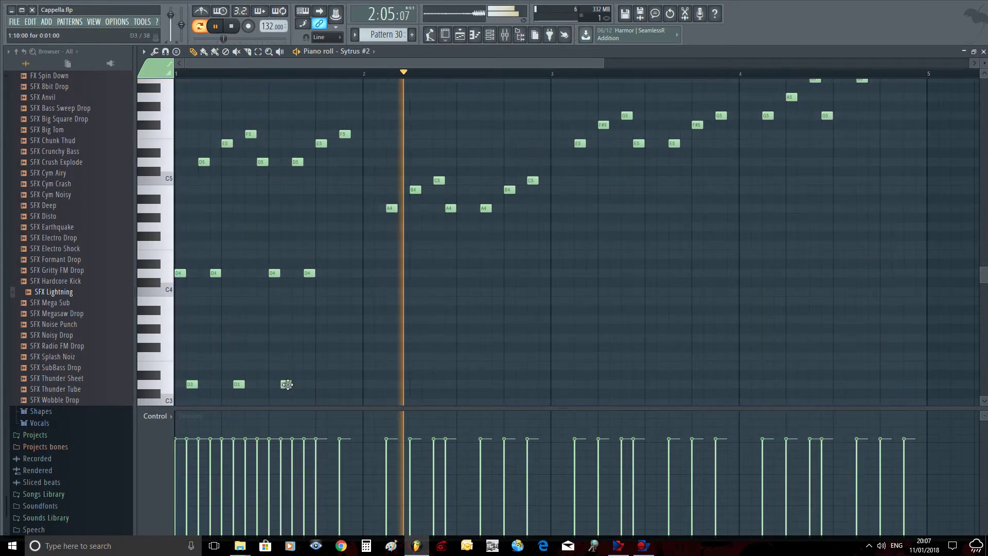
left_click(333, 384)
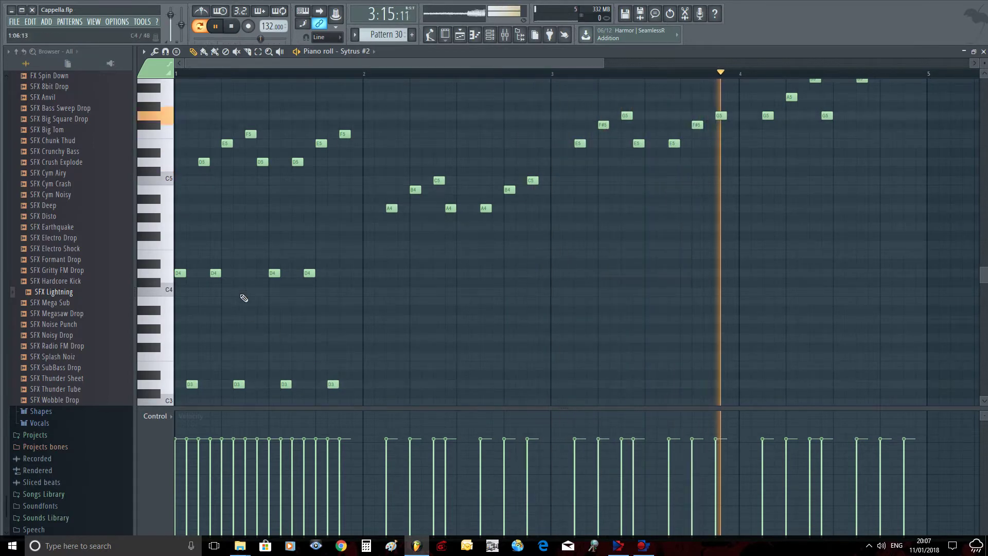
- Copy bar 1's D4 and D3 notes into bars 2, 3 and 4 at the same positions within each bar
scroll(195, 227, "down", 1)
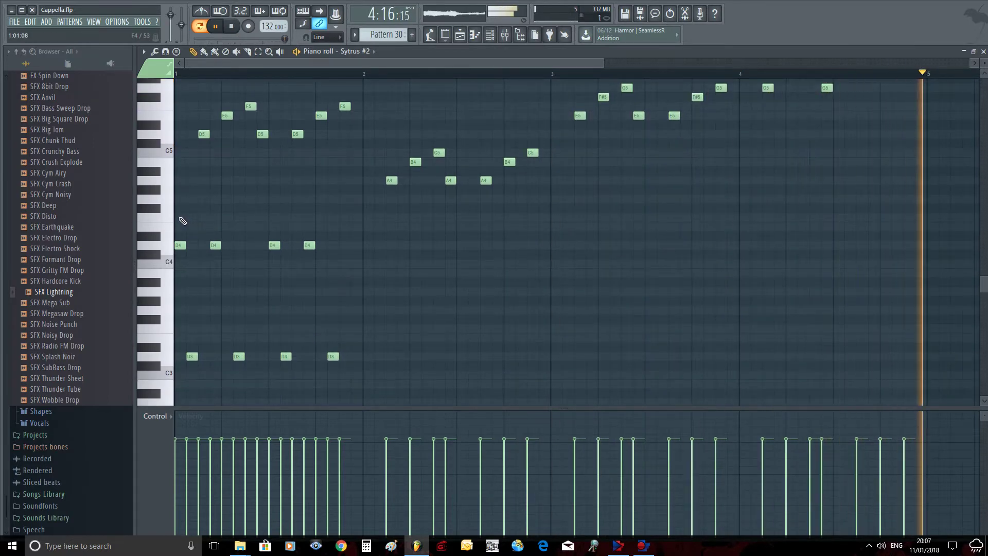
left_click_drag(182, 221, 364, 386)
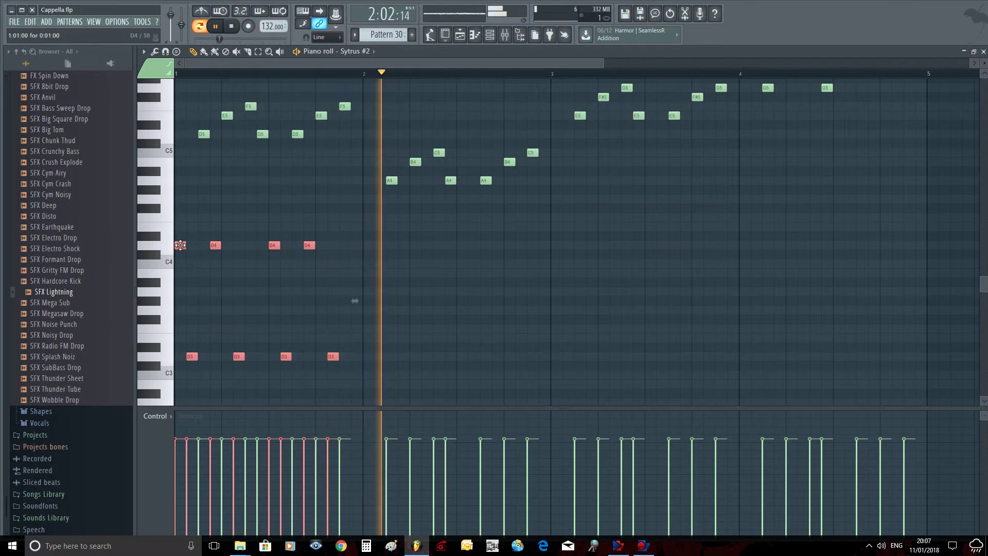
left_click_drag(181, 245, 367, 262)
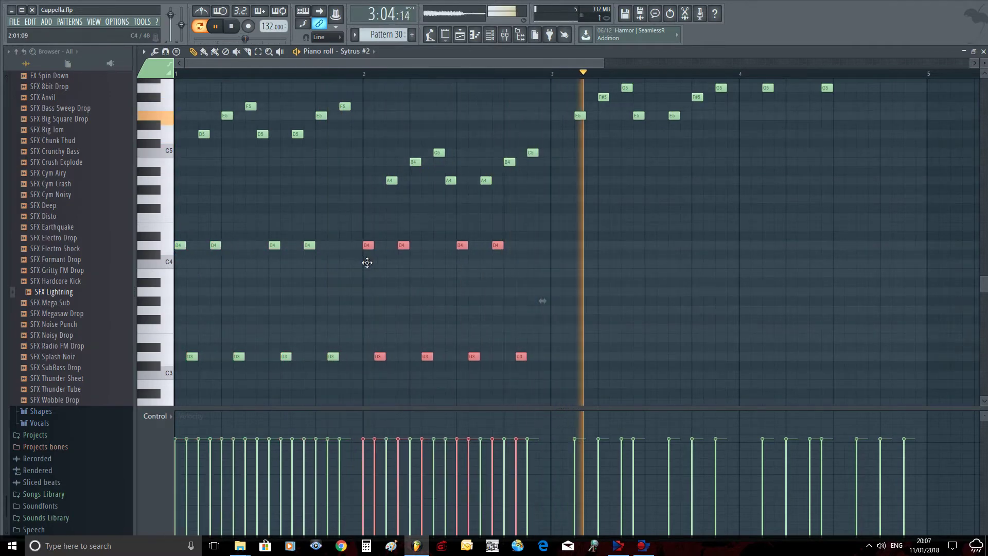
key("ctrl+b")
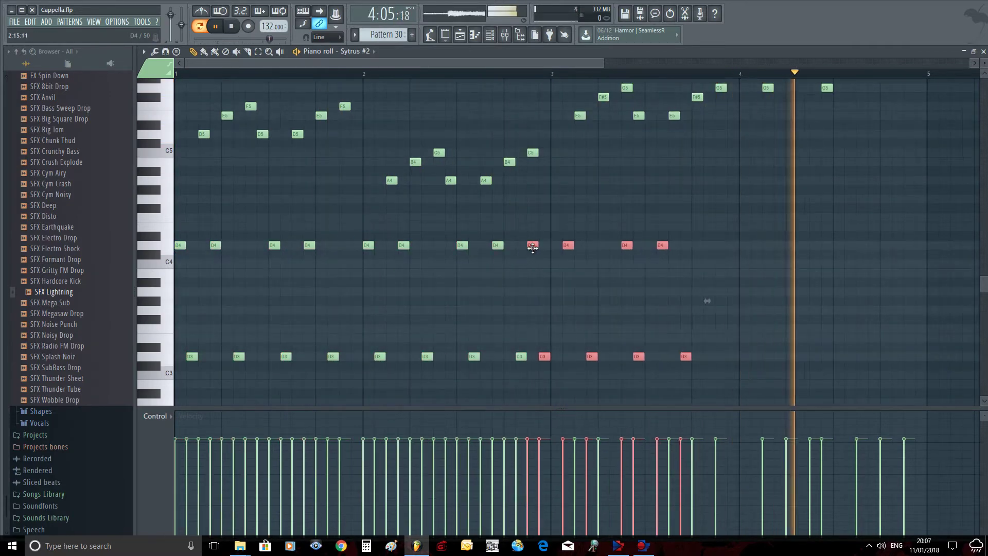
left_click_drag(533, 247, 740, 248)
- Transpose bar 2's copied D4 and D3 notes down to A3 and A2
left_click_drag(367, 225, 536, 392)
left_click(368, 246)
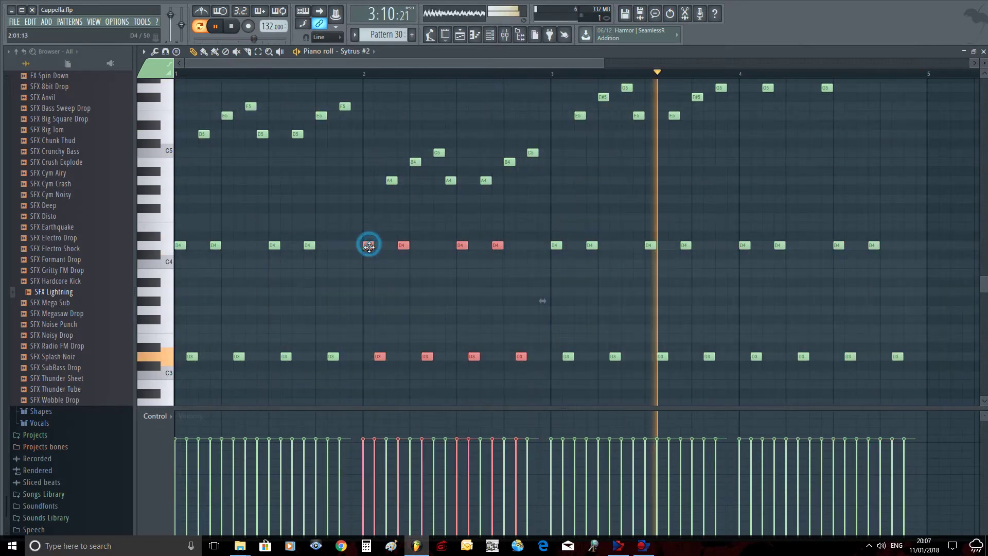
left_click_drag(369, 246, 391, 299)
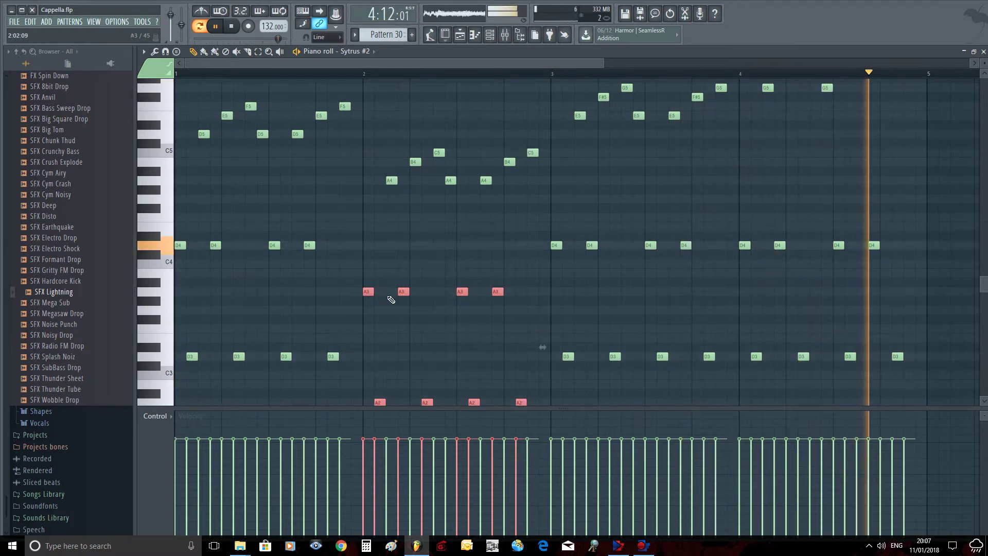
- Transpose the copied low notes up to E4 and E3 in bar 3 and to G4 and G3 in bar 4
left_click_drag(554, 219, 728, 403)
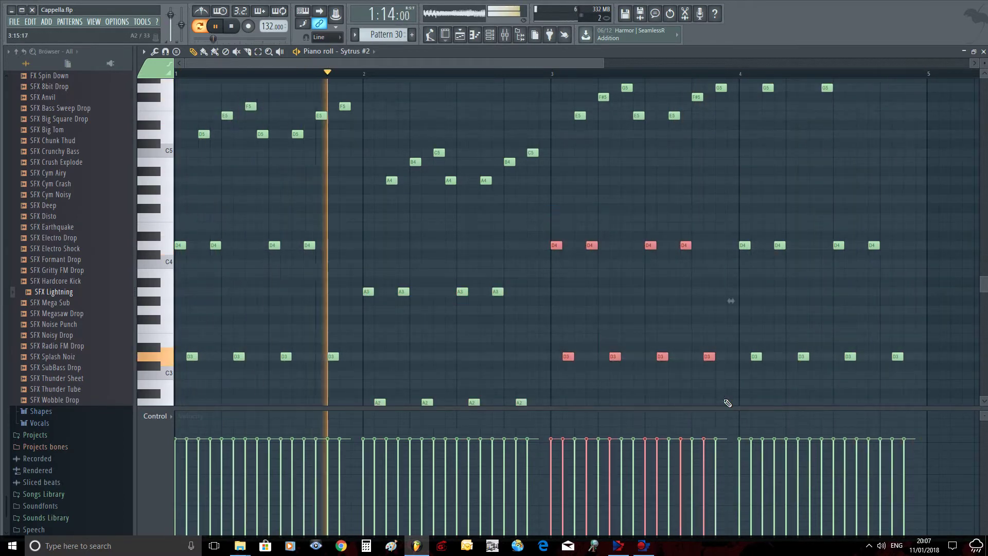
scroll(567, 196, "down", 2)
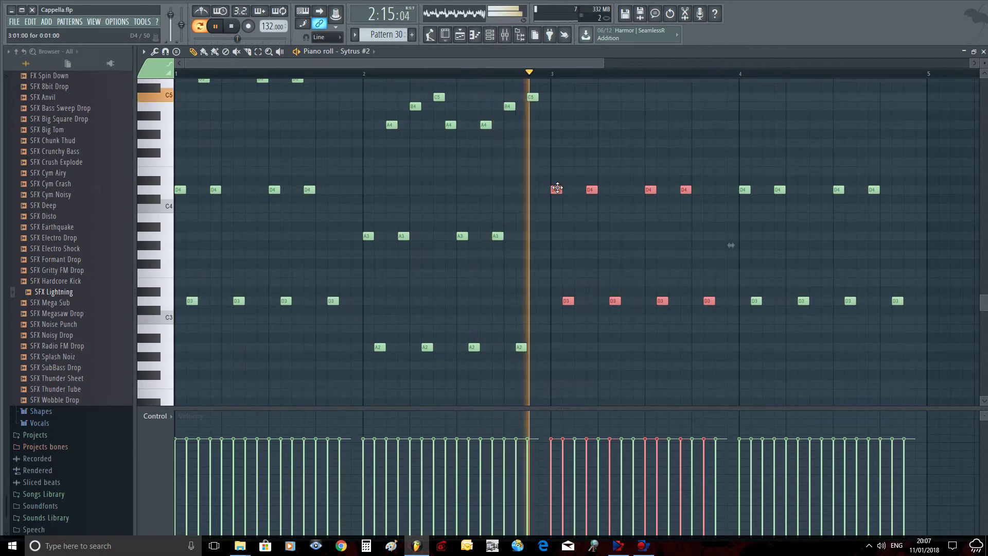
left_click_drag(557, 188, 556, 166)
left_click_drag(744, 167, 923, 336)
left_click_drag(745, 190, 747, 140)
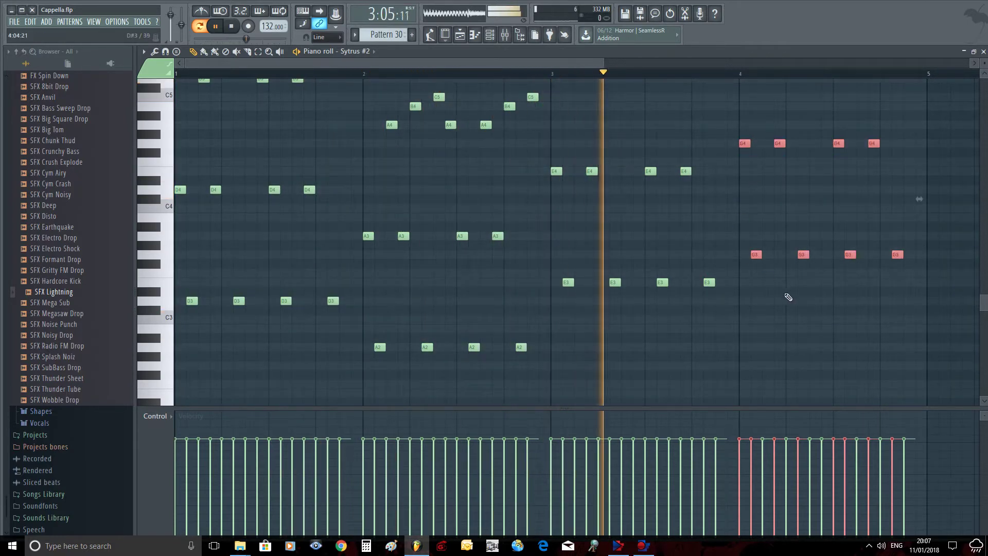
- Add a D3 note on the last step of bar 1
scroll(777, 319, "up", 3)
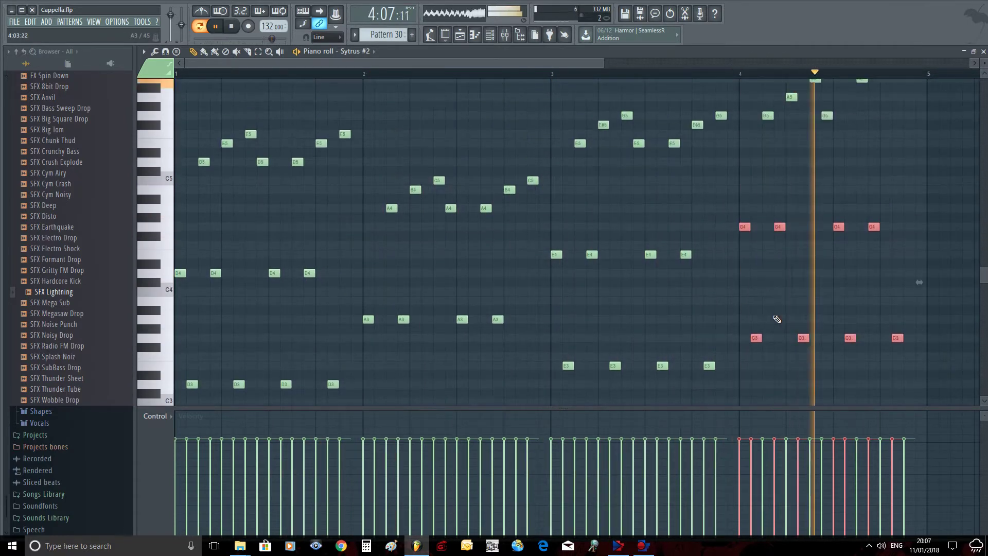
scroll(776, 319, "down", 2)
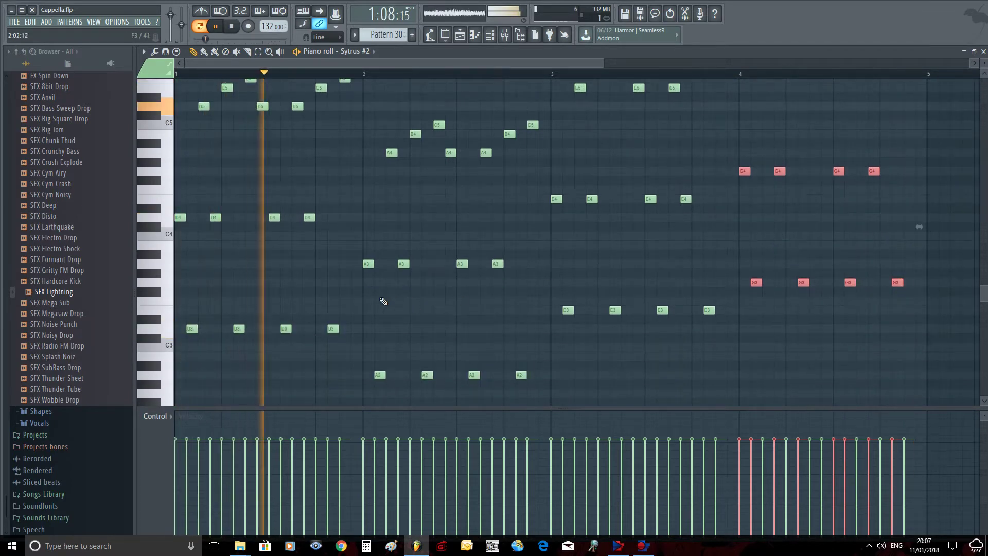
left_click(359, 263)
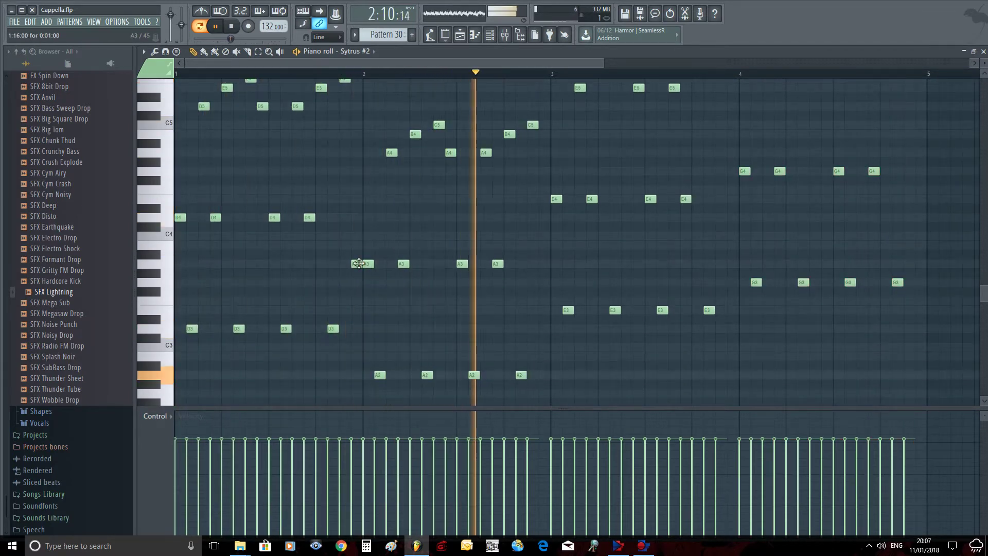
left_click(355, 328)
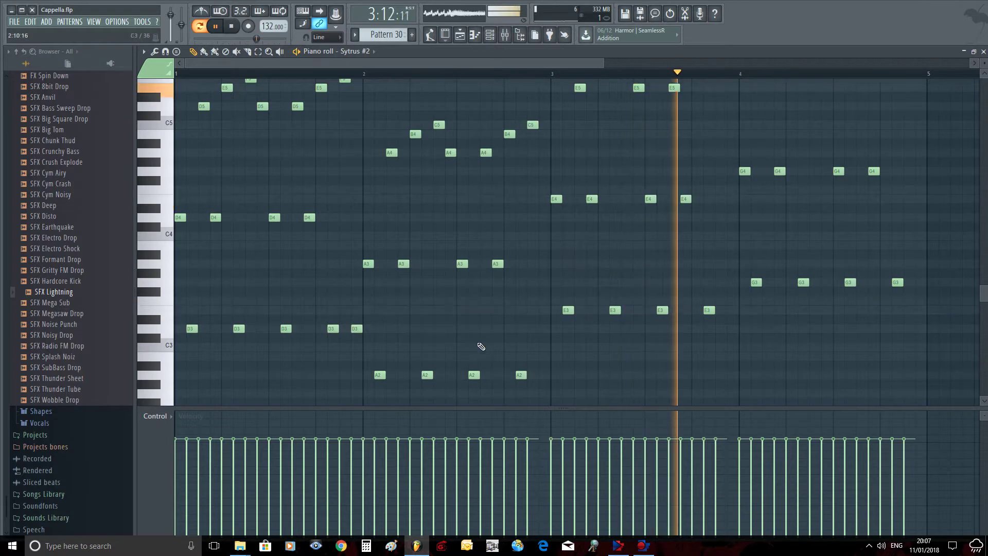
- Add a G3 note on the last step of bar 3, and remove the trial E3 note from the end of bar 2
left_click(544, 310)
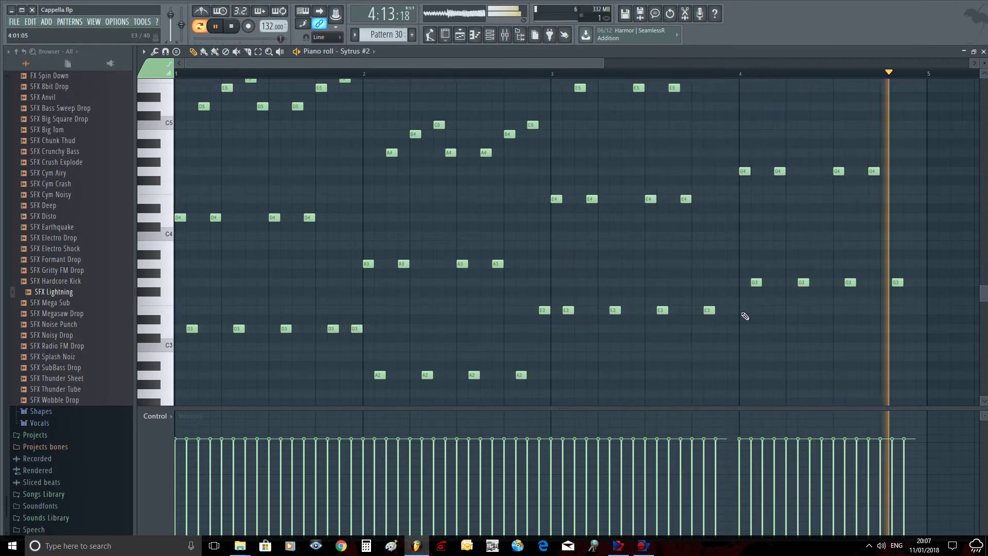
left_click(730, 283)
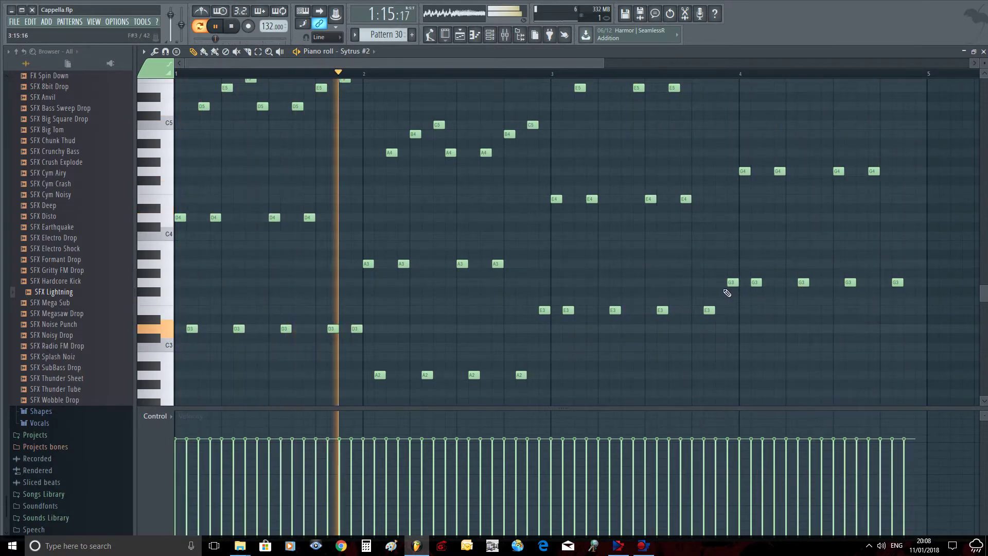
right_click(544, 310)
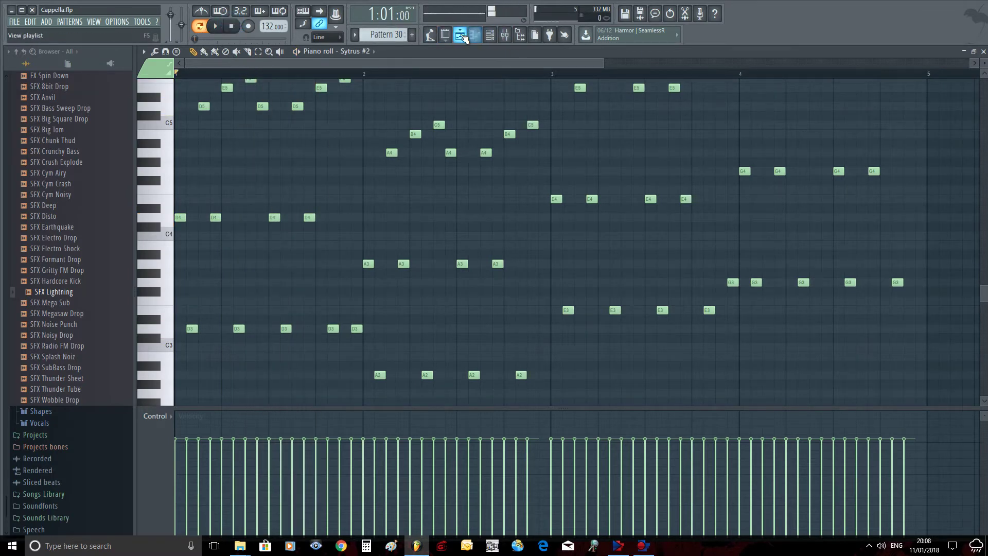
- Arrange four Pattern 30 clips end to end on the Sytrus Main track, from bar 1 through bar 16
left_click(461, 35)
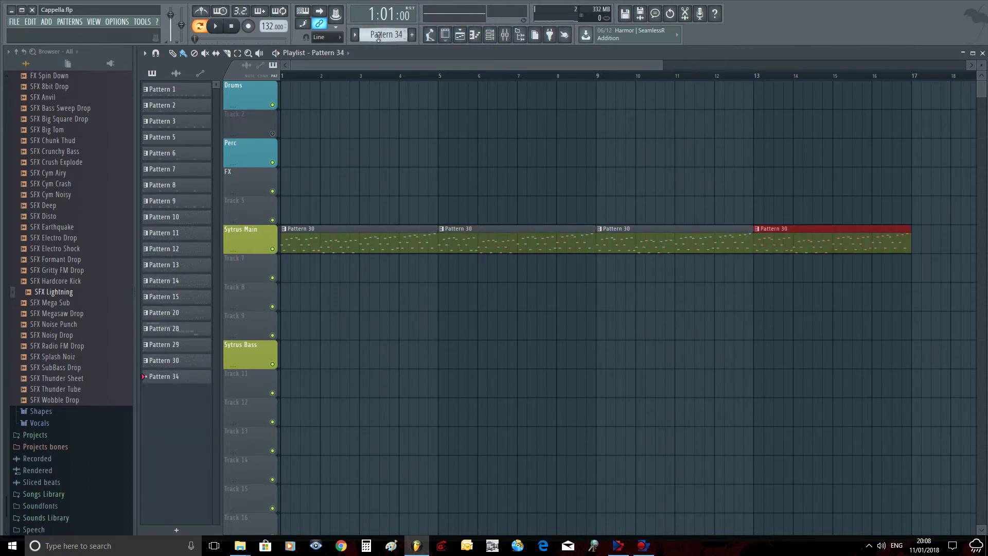
- Program Pattern 35 with FPC 7 Kick on steps 1, 5, 9 and 13 and Clap on steps 5 and 13
left_click(491, 37)
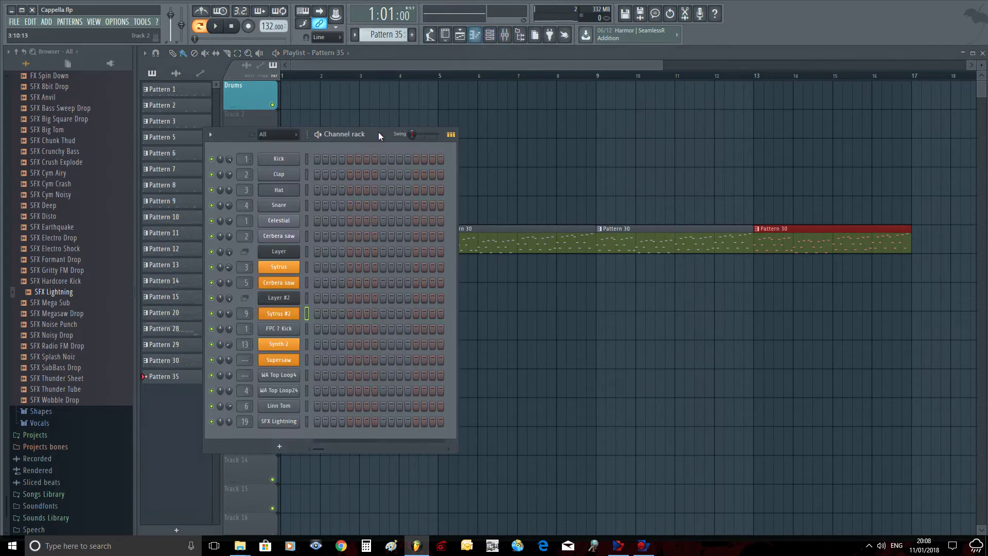
key("space")
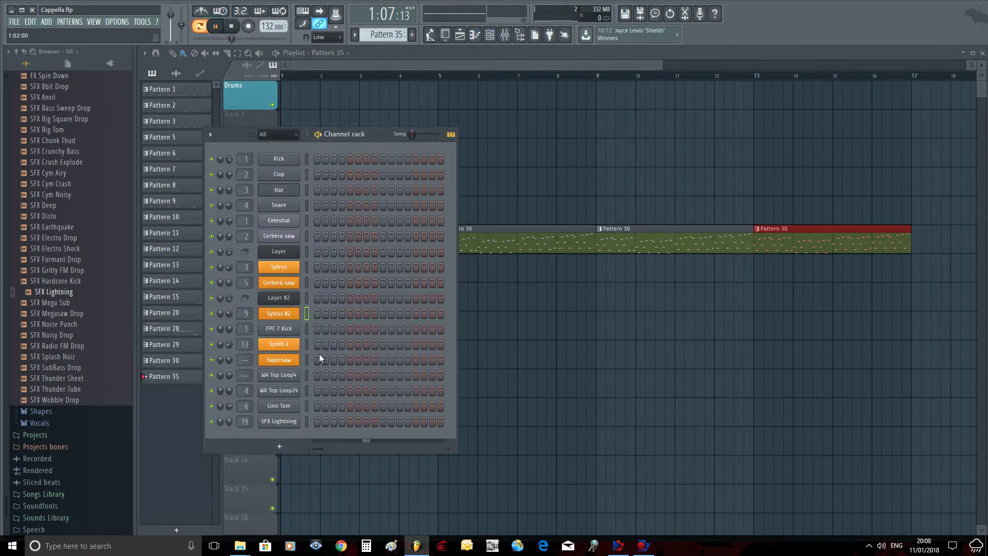
left_click(317, 328)
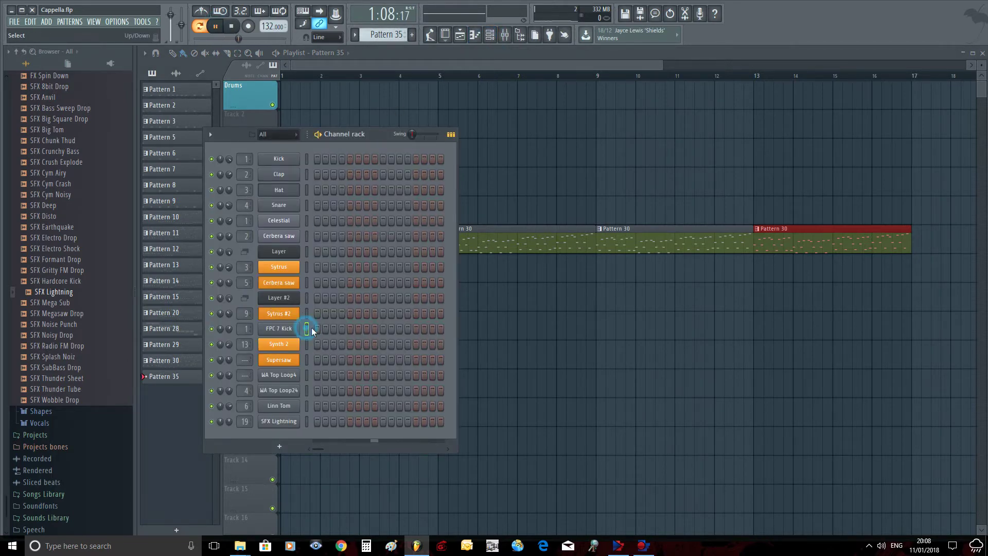
left_click(350, 328)
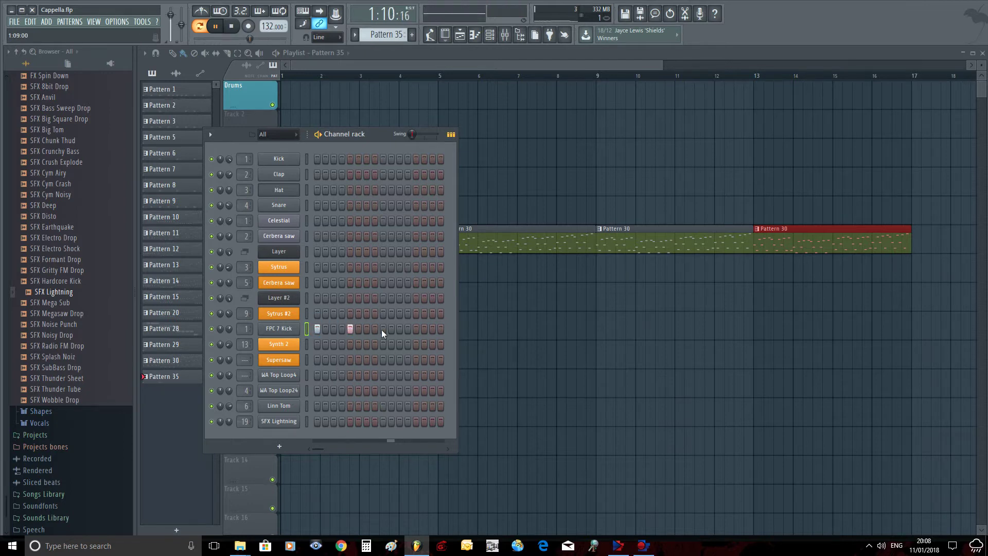
left_click(382, 329)
left_click(416, 173)
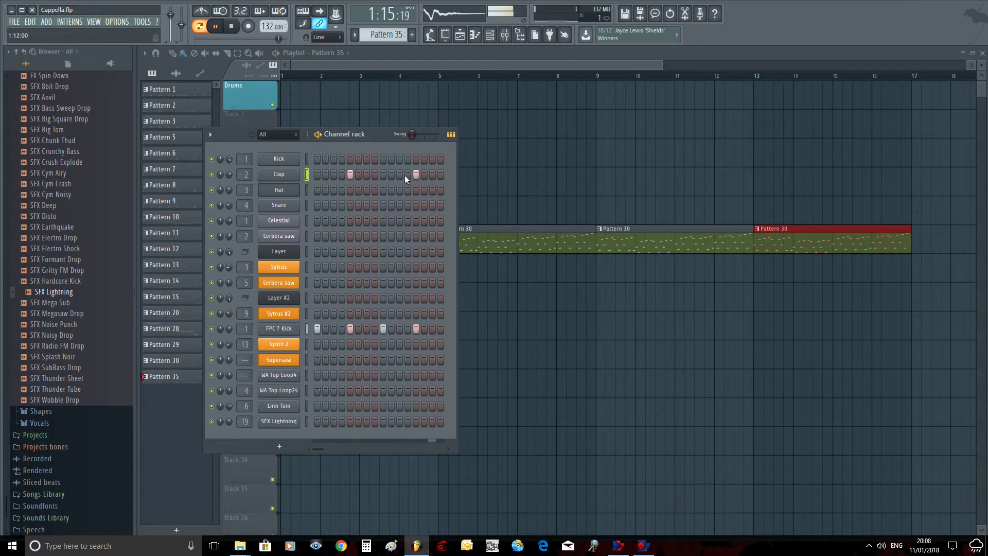
- Place Pattern 35 on the Drums track for the first beat of bar 1, bars 5 to 7, and the first beat of bar 8
left_click(389, 55)
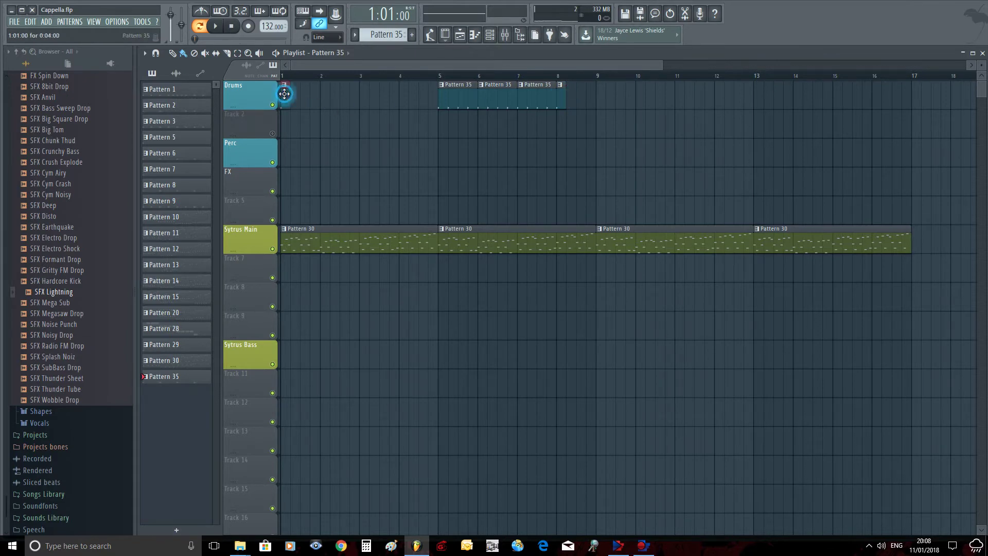
- Program Pattern 36 with Clap on steps 5 and 13 and FPC 7 Kick on steps 1, 5, 9 and 13
left_click(490, 35)
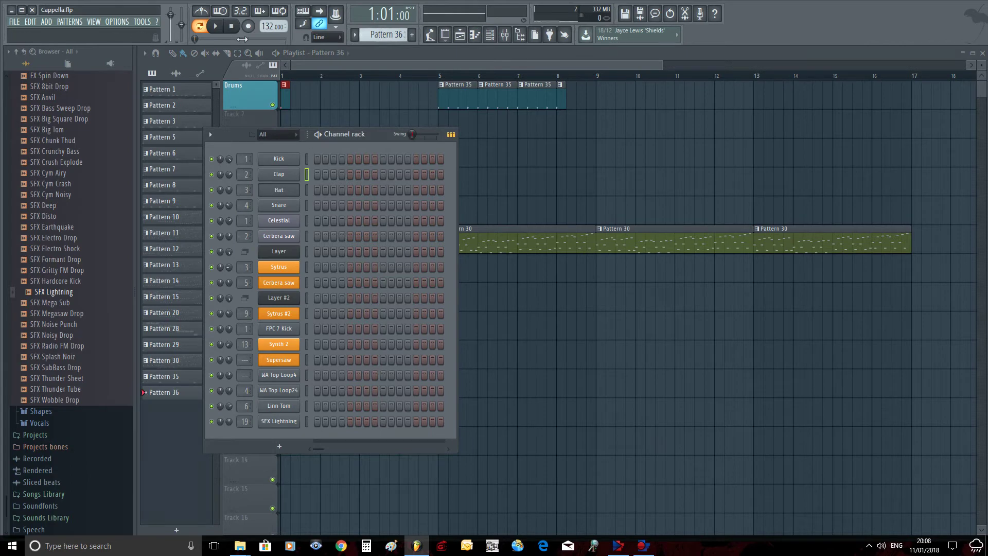
left_click(351, 174)
left_click(416, 174)
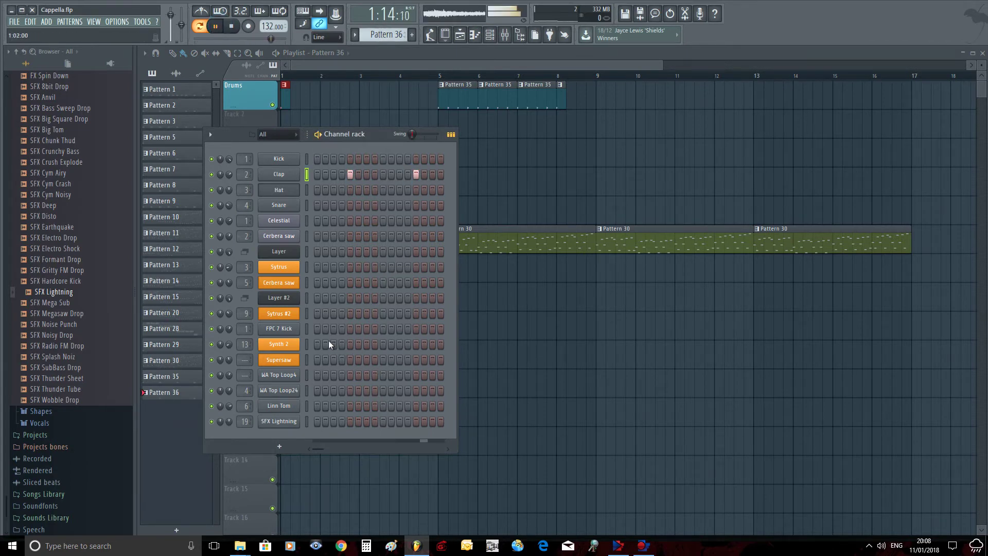
left_click(352, 328)
left_click(383, 328)
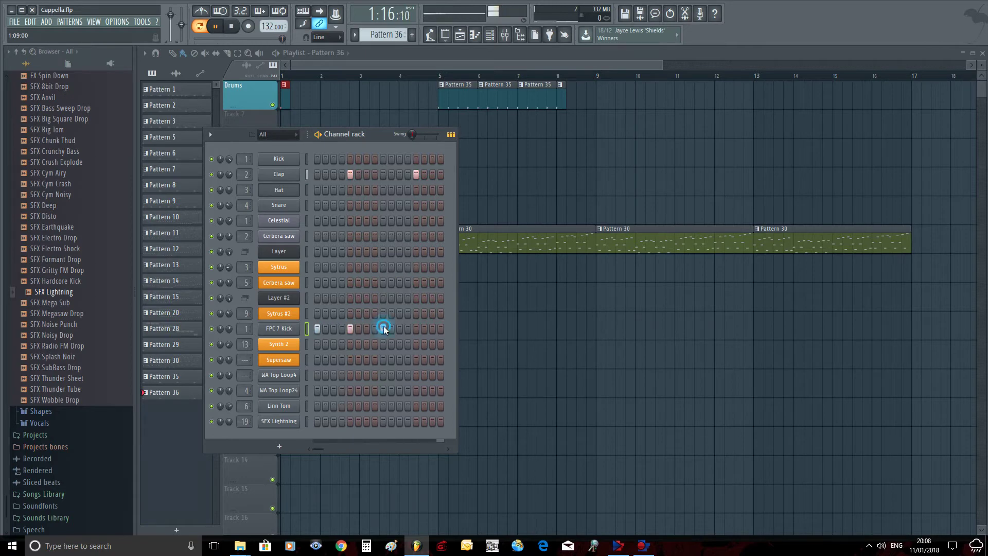
left_click(416, 328)
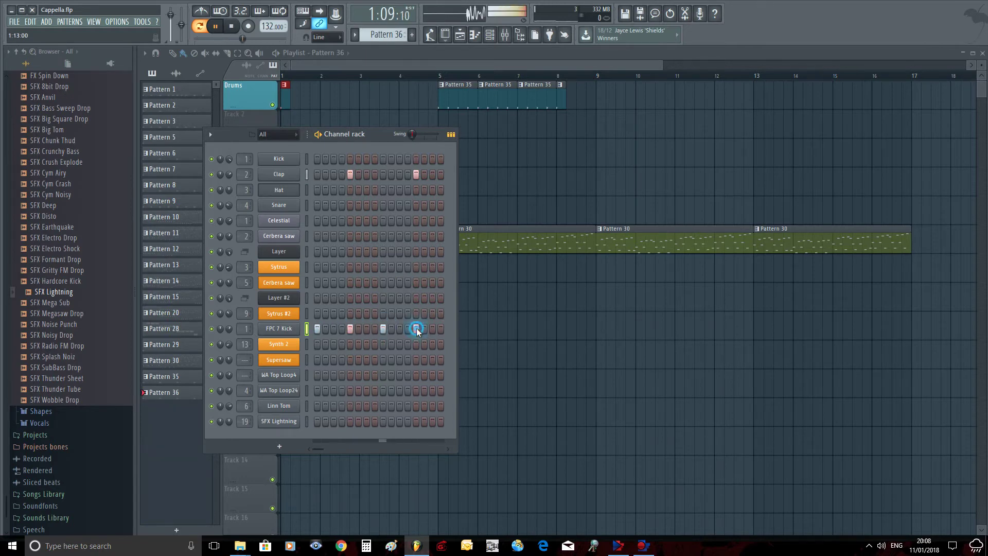
- Add Hat hits to Pattern 36 on every odd step from 1 to 15
left_click(317, 190)
left_click(333, 190)
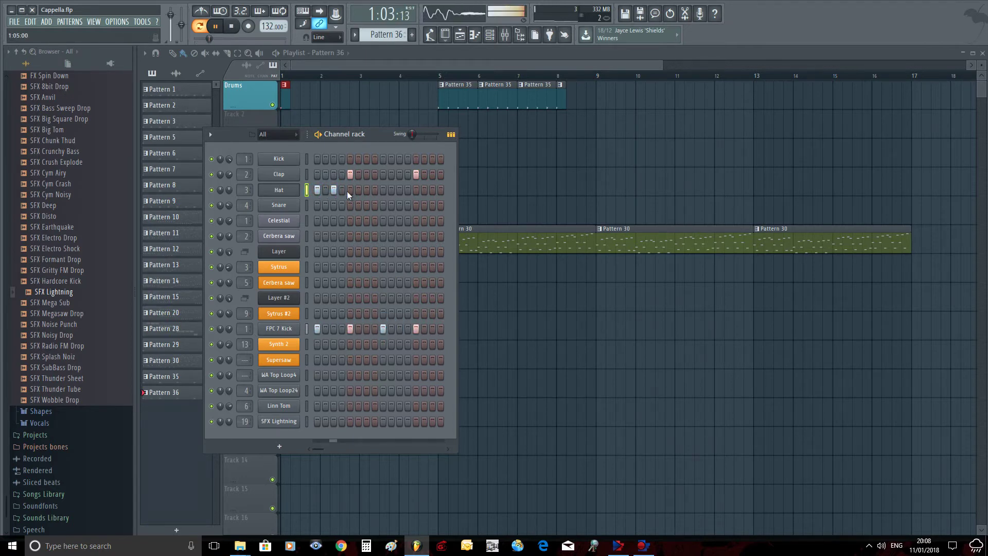
left_click(366, 190)
left_click(383, 190)
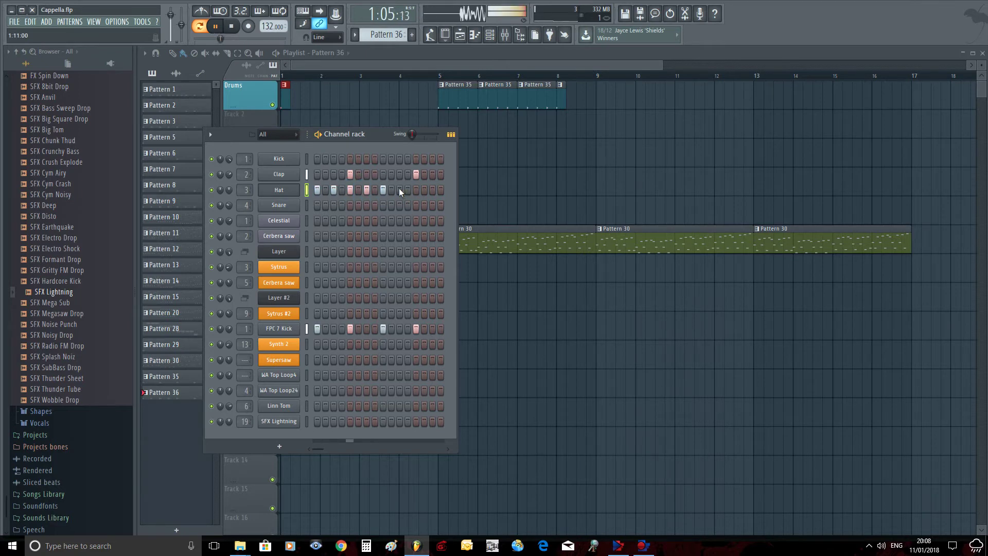
left_click(416, 190)
left_click(432, 190)
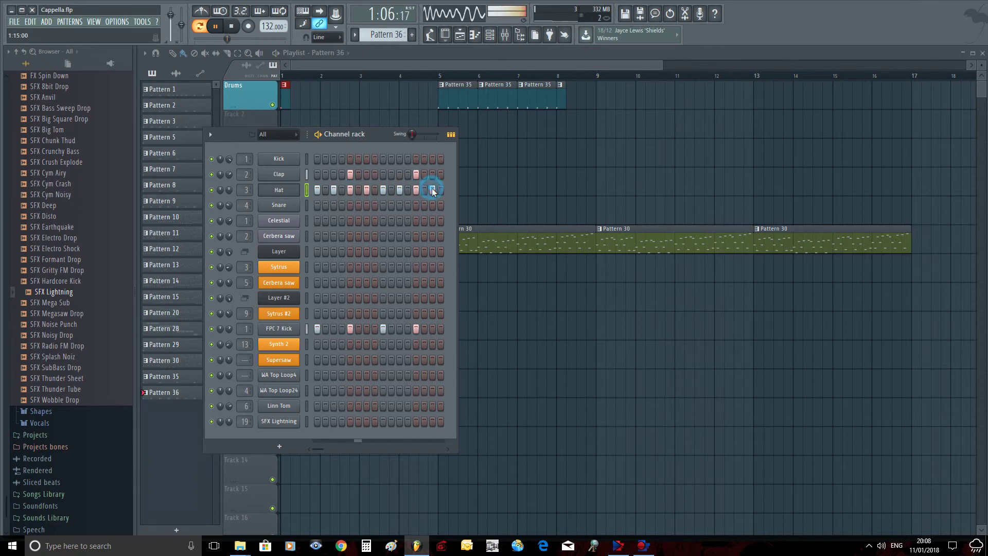
- Fill bars 9 to 16 of the Drums track with Pattern 36 clips, and cut off the ends of the clips in bars 12 and 16
key("F6")
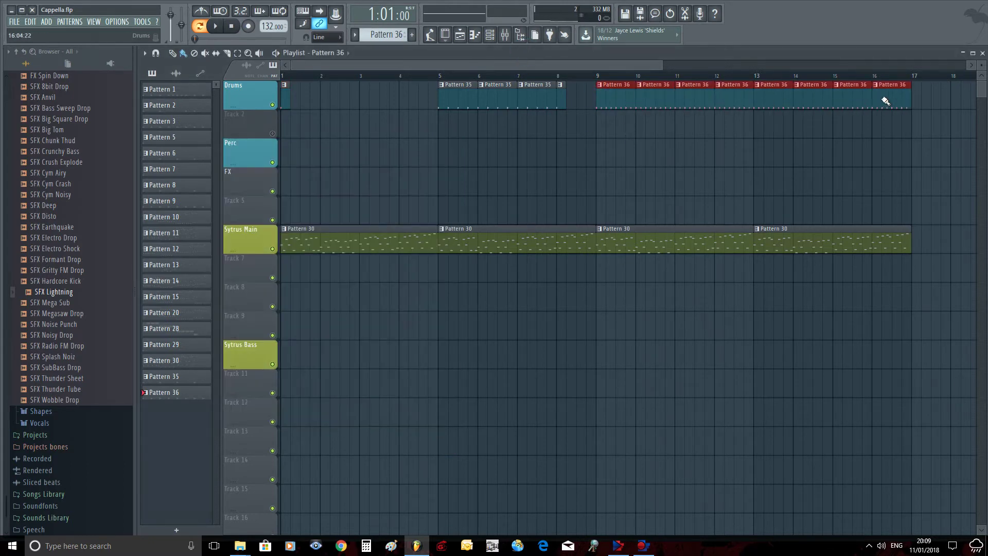
left_click_drag(752, 76, 754, 99)
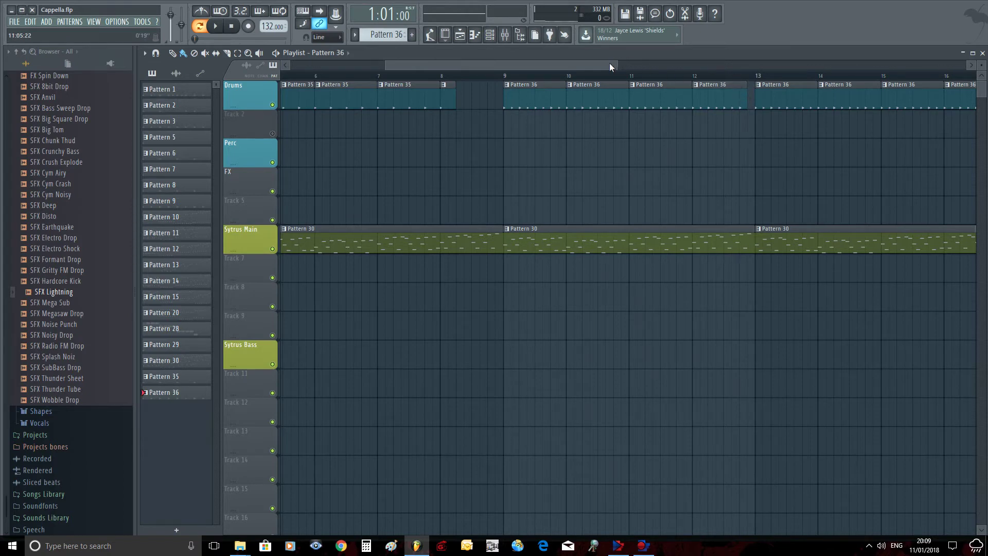
left_click_drag(609, 65, 670, 62)
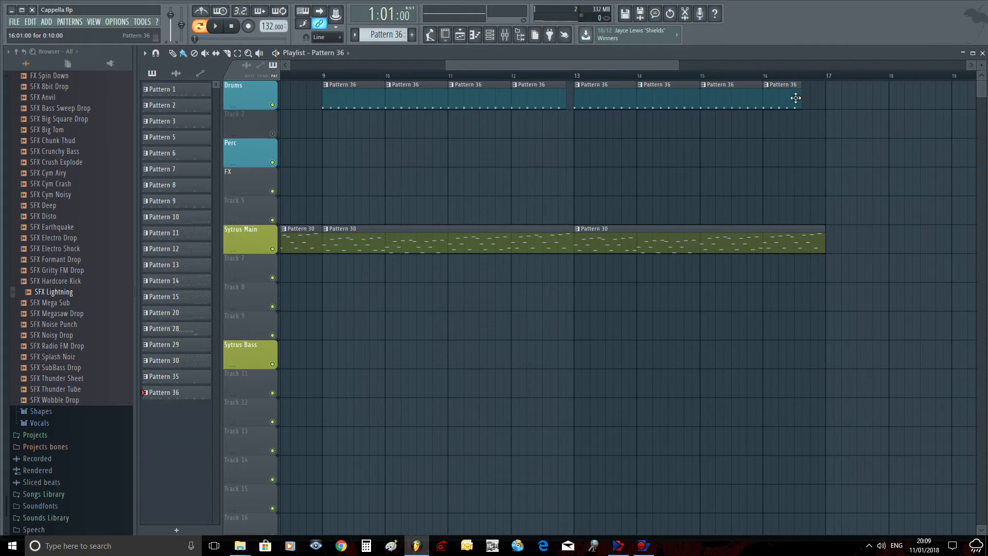
left_click_drag(674, 66, 475, 64)
scroll(487, 79, "down", 3)
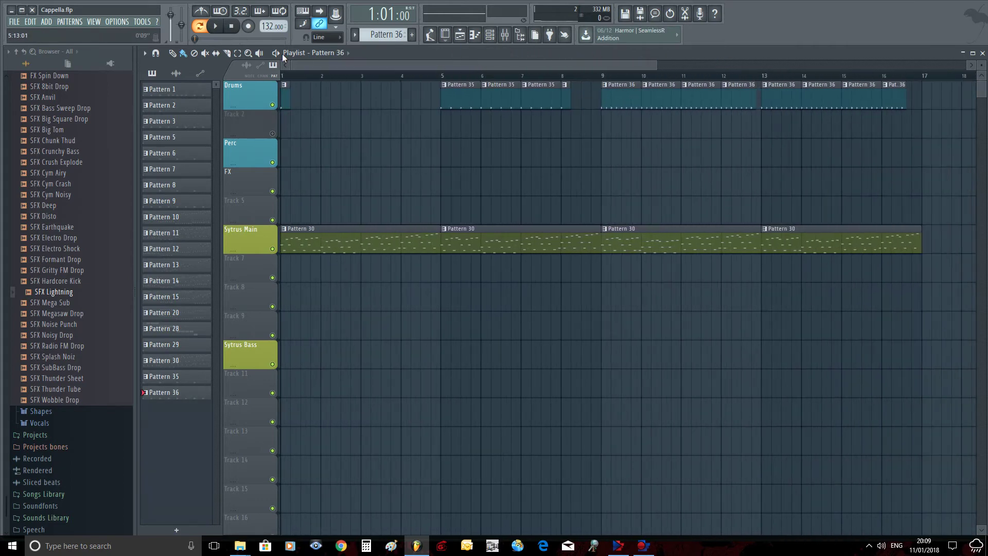
- Put an SFX Lightning hit on step 1 of Pattern 37 and place that pattern on the FX track in bars 1 and 8
left_click(491, 36)
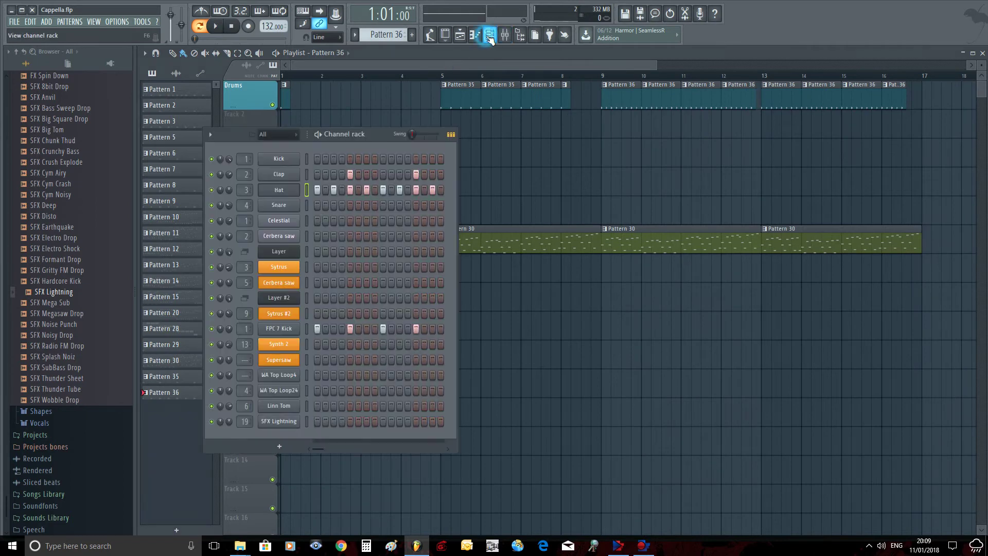
scroll(387, 36, "up", 1)
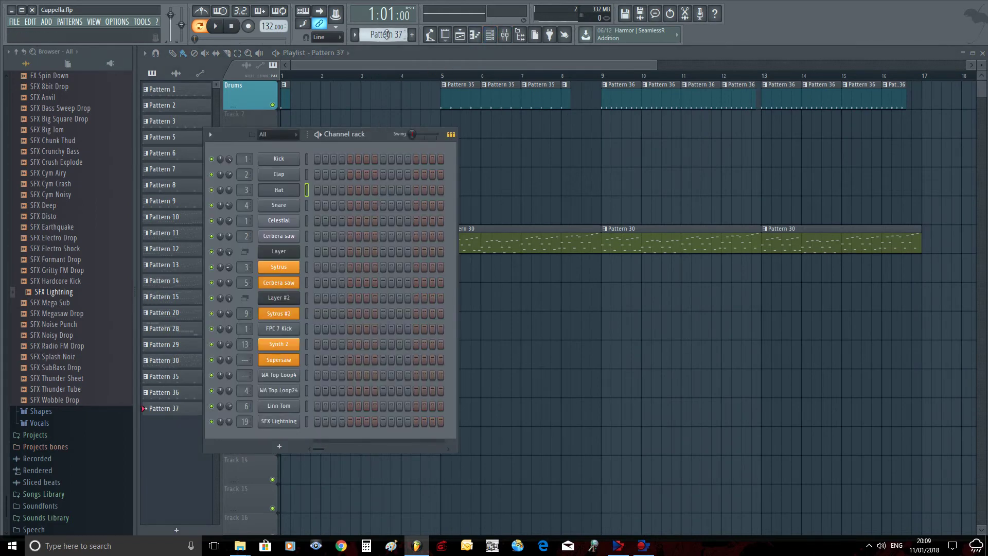
left_click(308, 420)
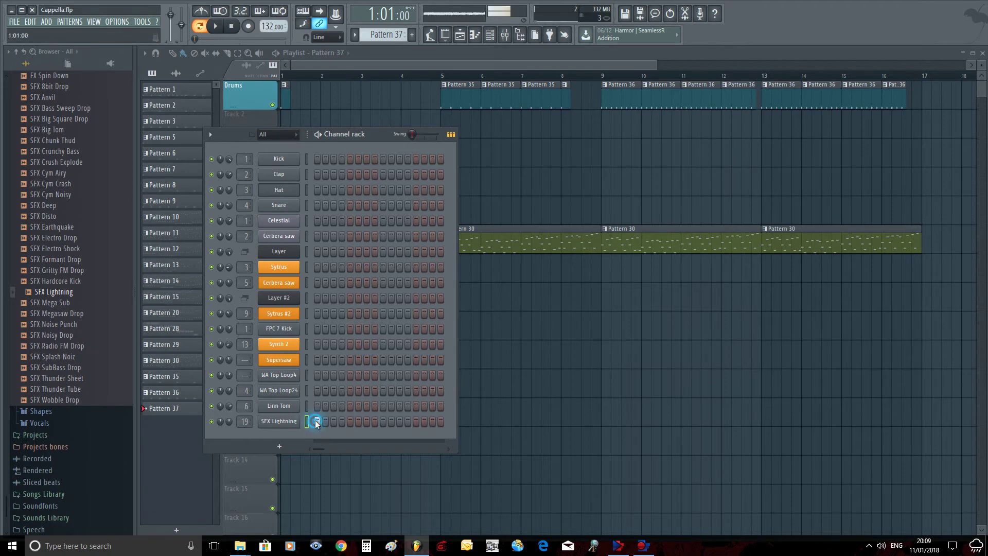
left_click(443, 54)
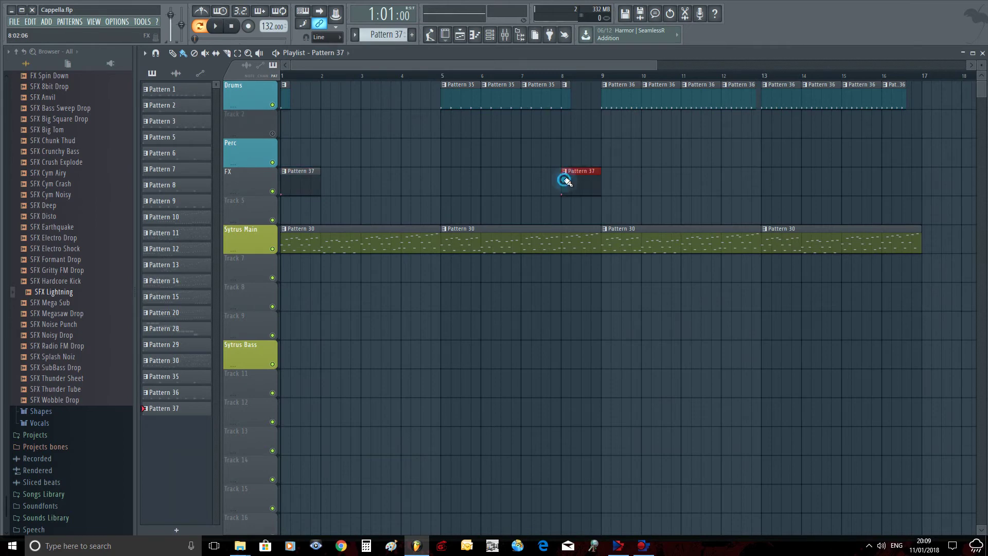
- In the new Pattern 38, add one-step Linn Tom notes: G5 on steps 2 to 4 and F5 on steps 5 to 8
left_click(490, 37)
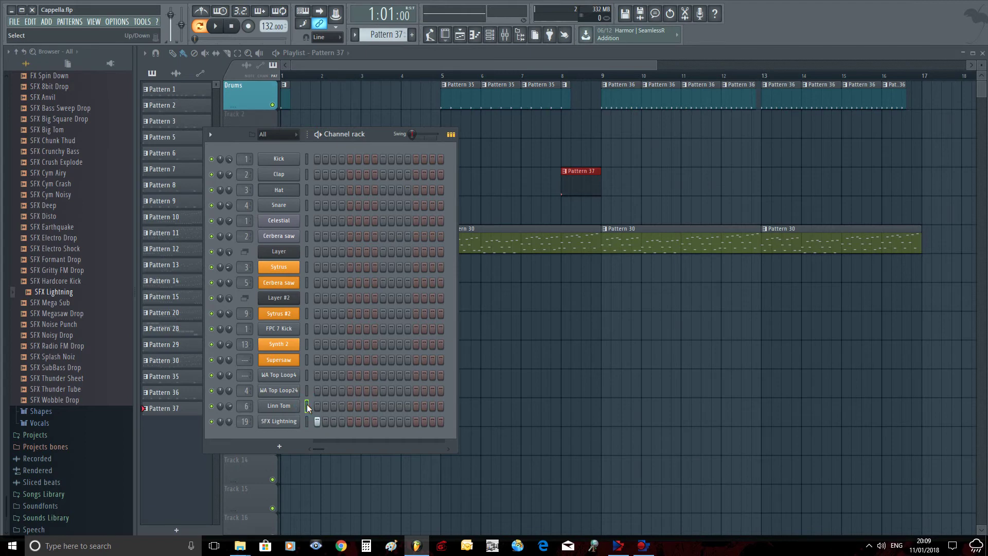
scroll(392, 34, "up", 1)
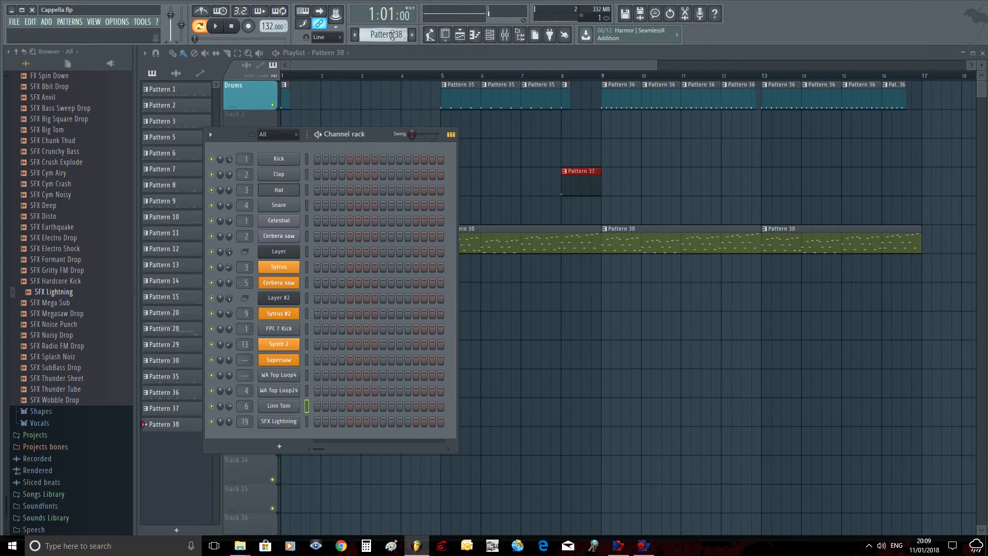
left_click(474, 35)
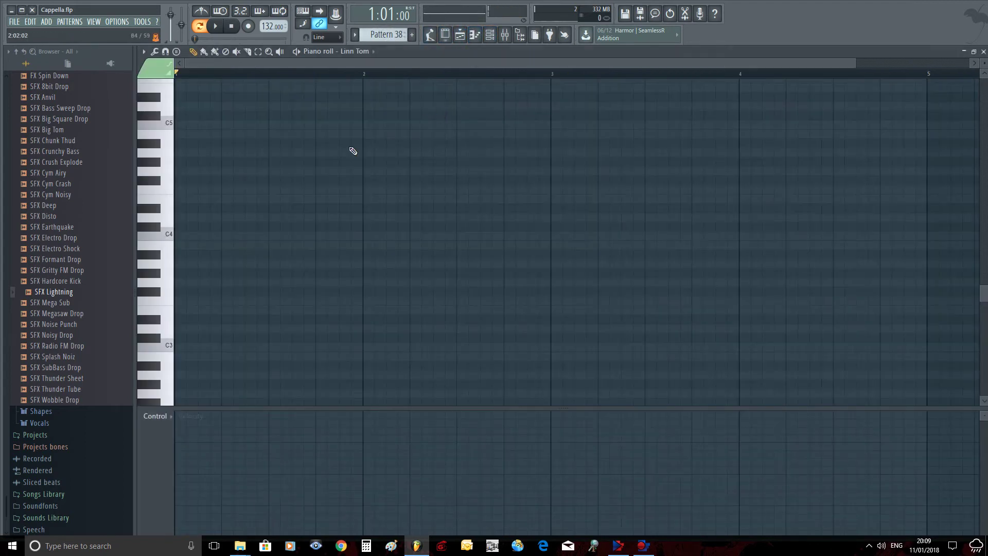
scroll(216, 234, "up", 6)
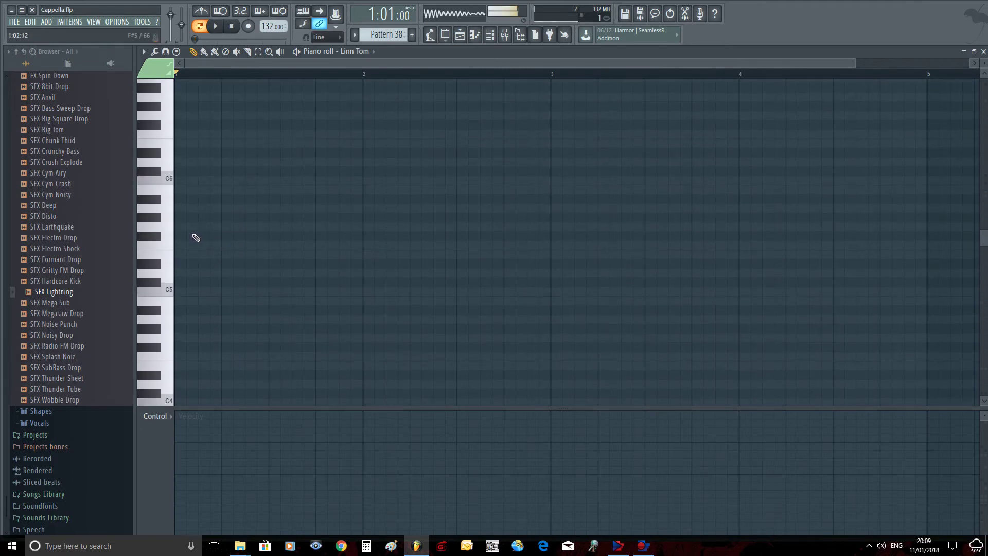
left_click(191, 226)
left_click(203, 227)
left_click(215, 227)
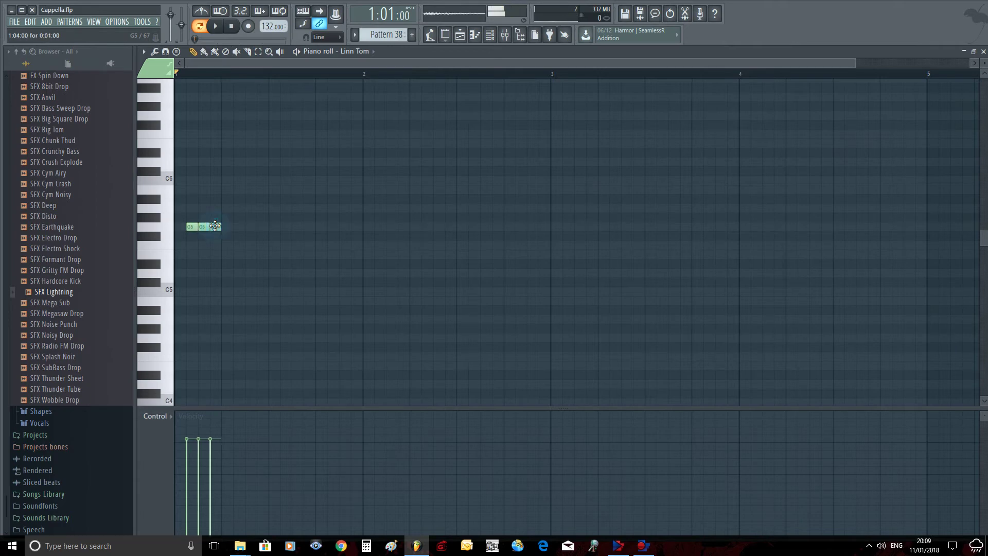
left_click(236, 245)
left_click(250, 245)
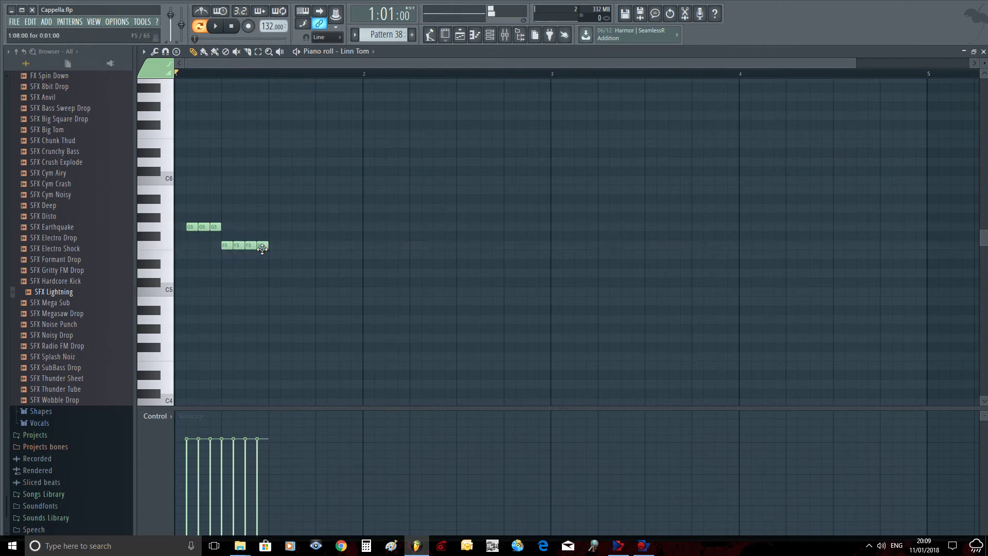
- Continue the descending Linn Tom fill with D5 notes on steps 9 to 12 and a C5 note on step 13
left_click(273, 272)
left_click(285, 272)
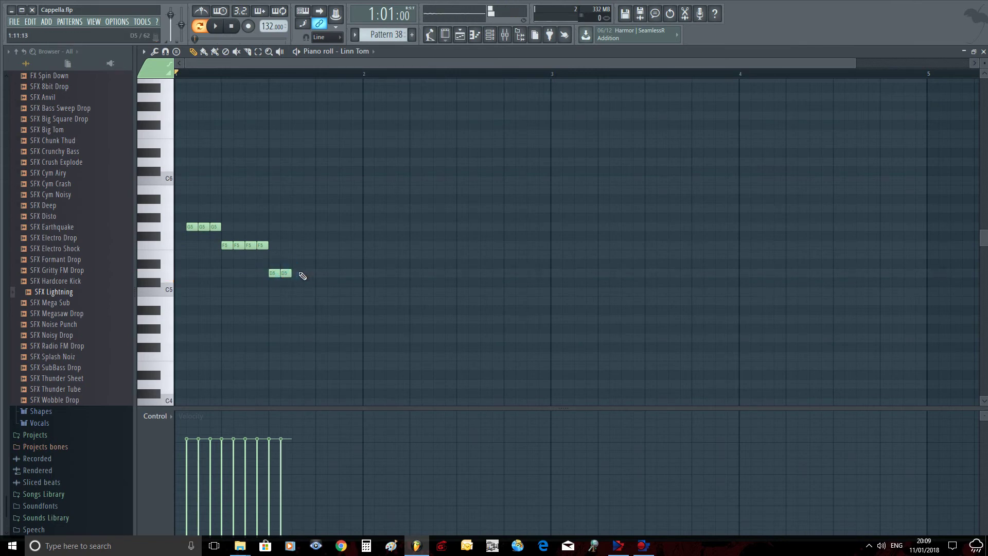
left_click(305, 273)
left_click(296, 273)
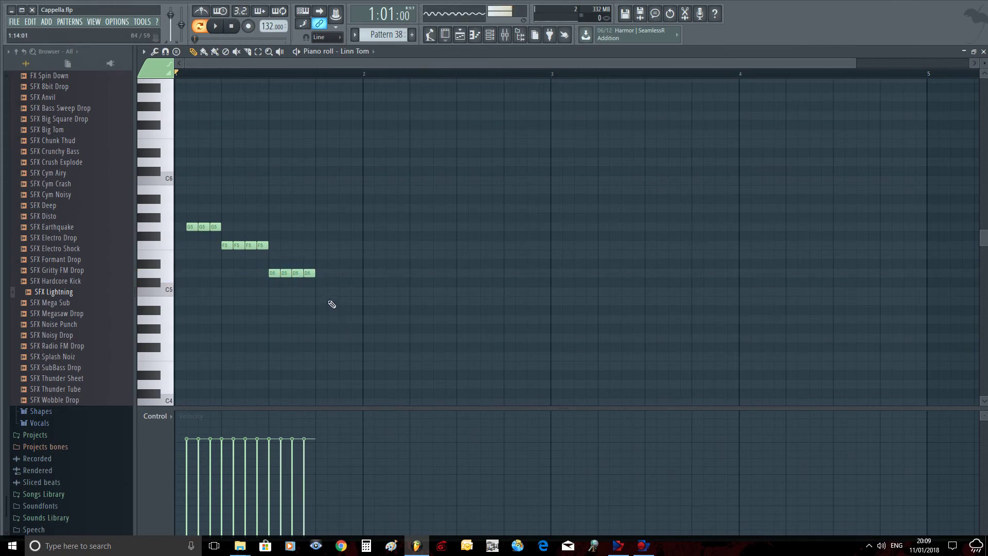
left_click(320, 292)
- Place the Pattern 38 tom fill on the Perc track in bar 8
left_click(474, 40)
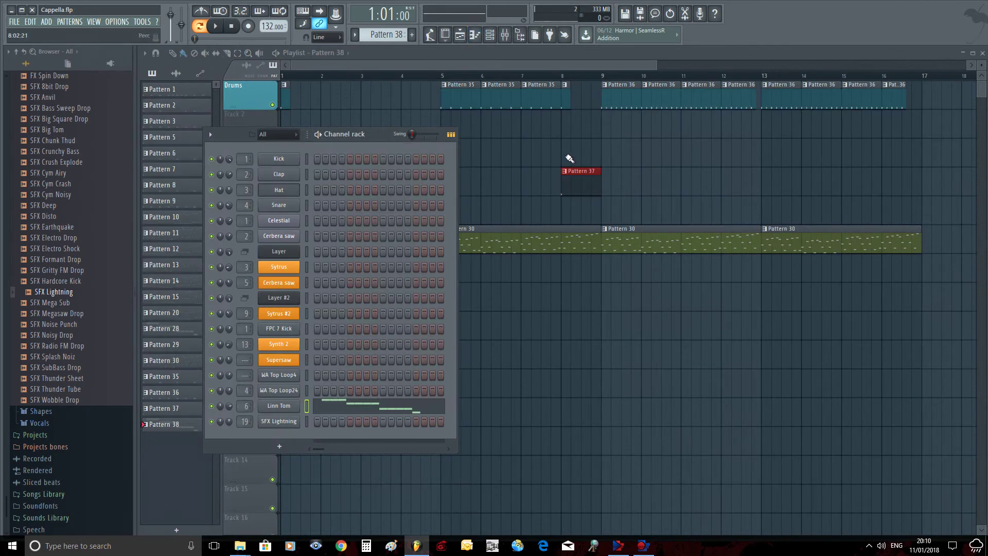
left_click(562, 154)
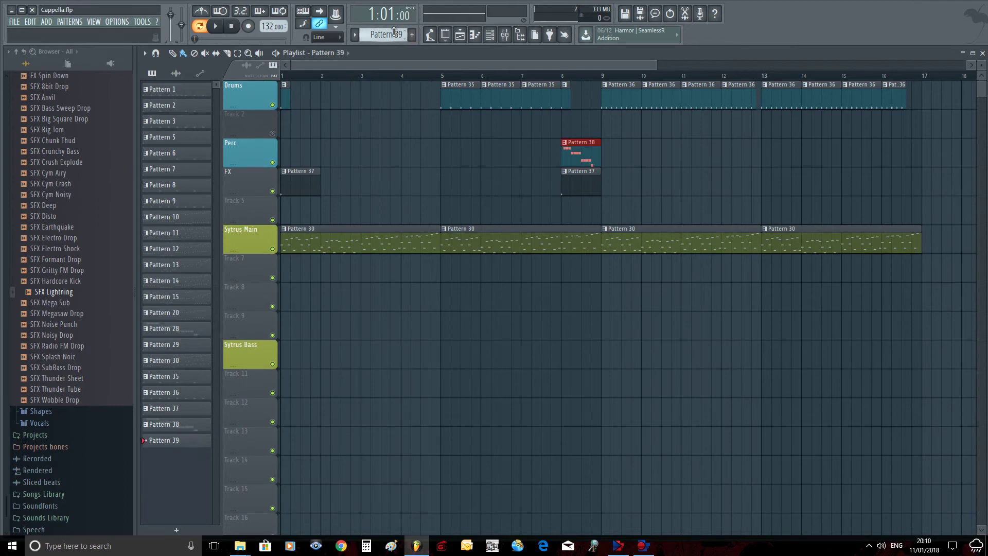
- In Pattern 40, add one-step Synth 2 bass notes alternating D4 and D5 on steps 1 to 8
left_click(489, 36)
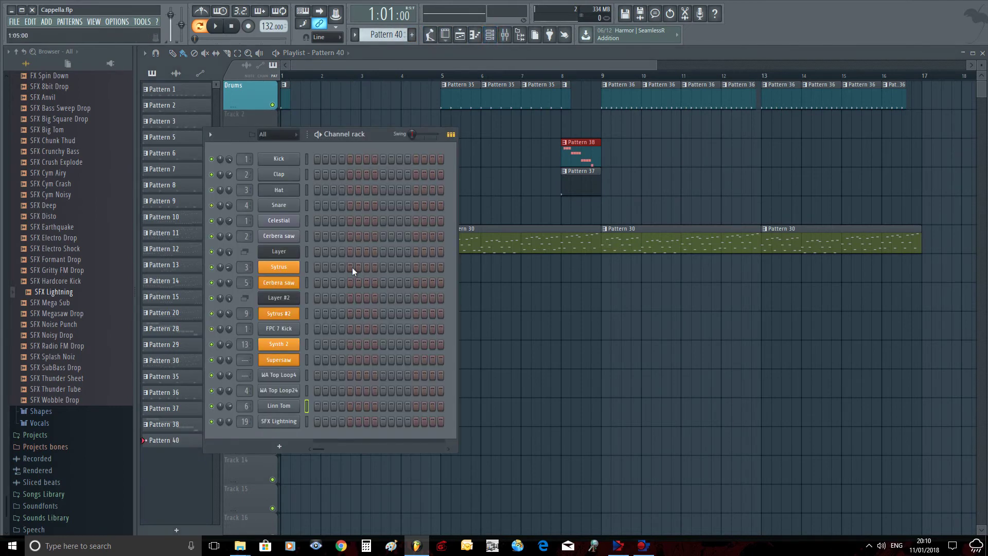
left_click(305, 344)
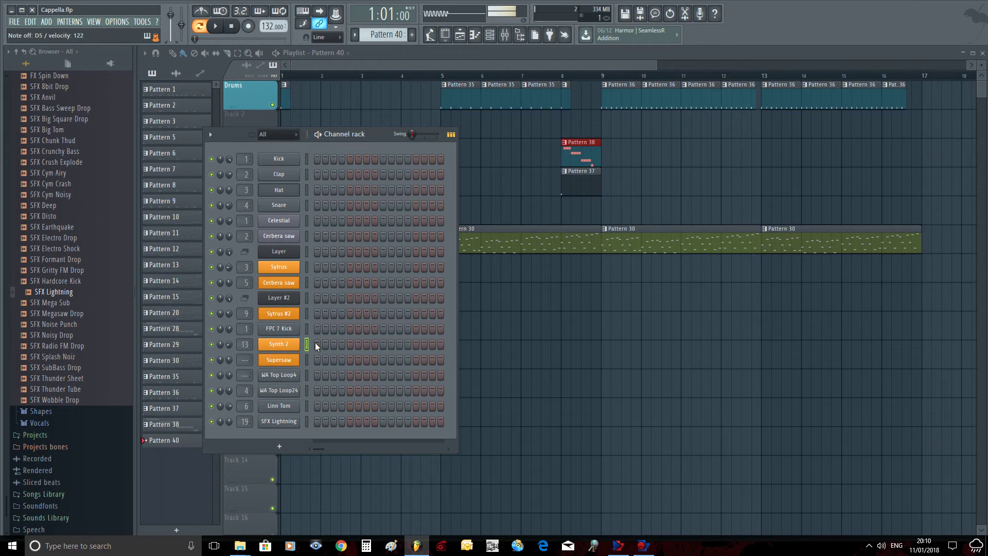
left_click(491, 39)
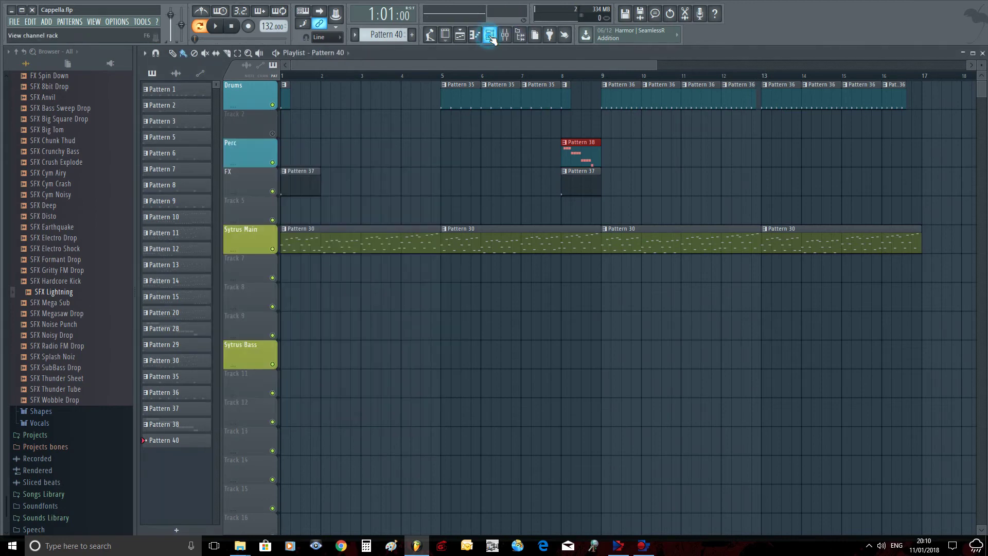
left_click(474, 36)
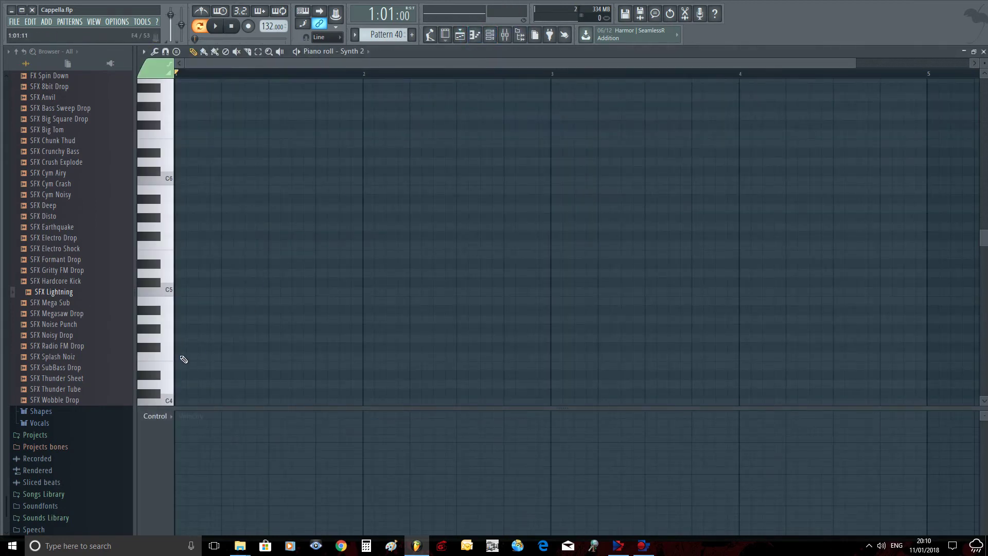
scroll(183, 359, "down", 1)
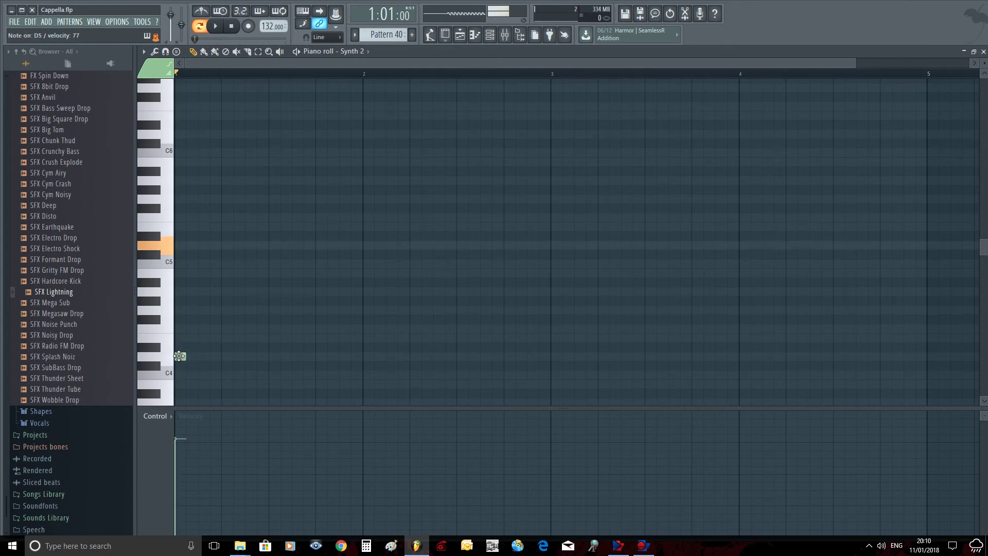
left_click(191, 244)
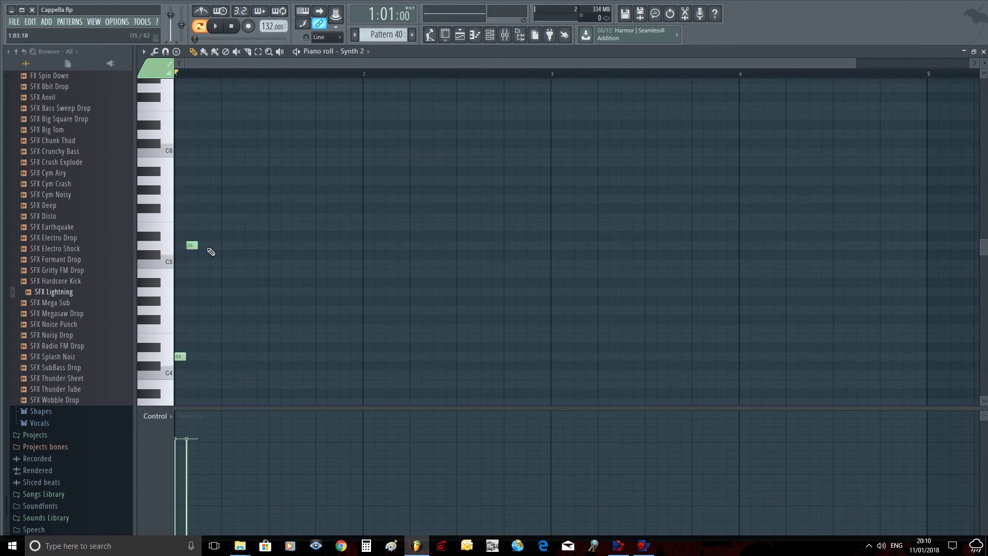
left_click(239, 245)
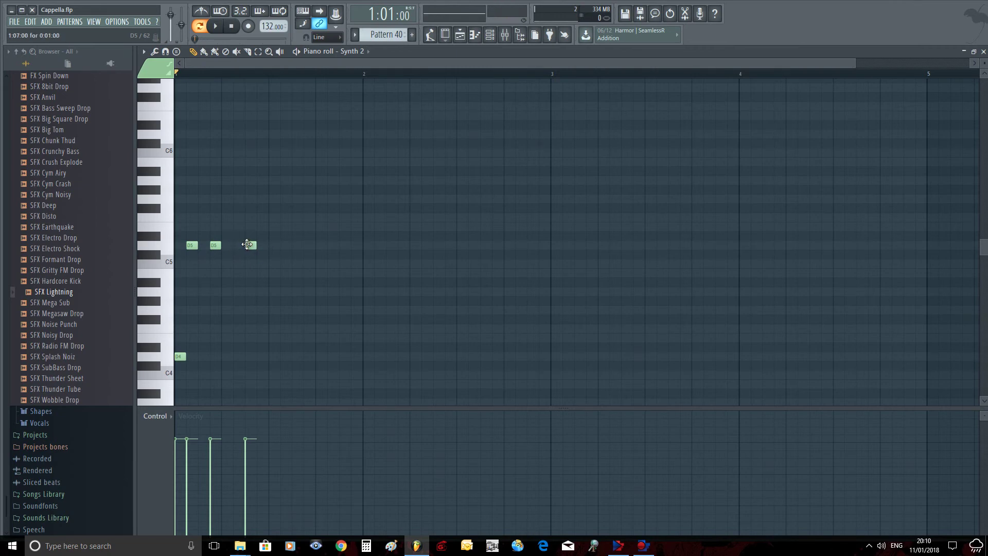
left_click(263, 244)
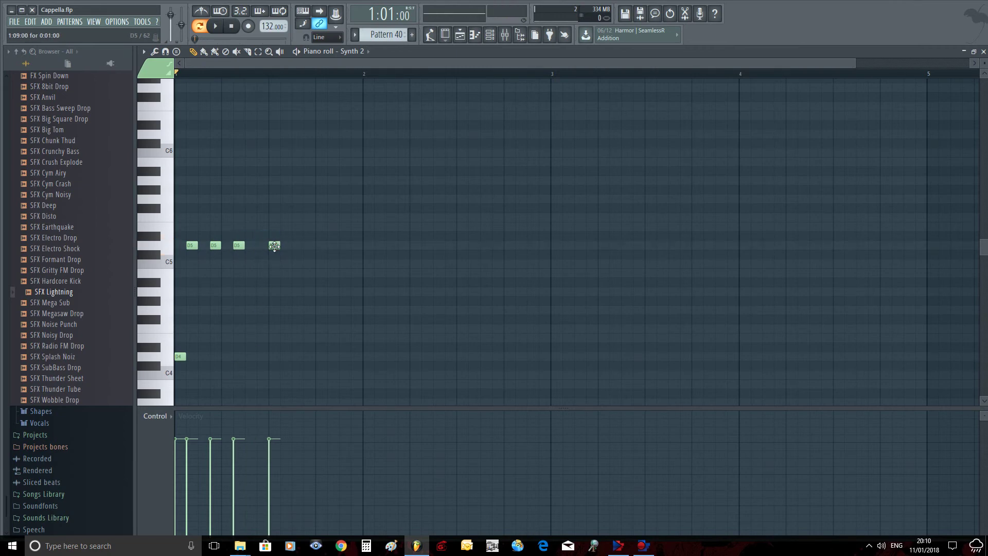
left_click_drag(274, 246, 263, 246)
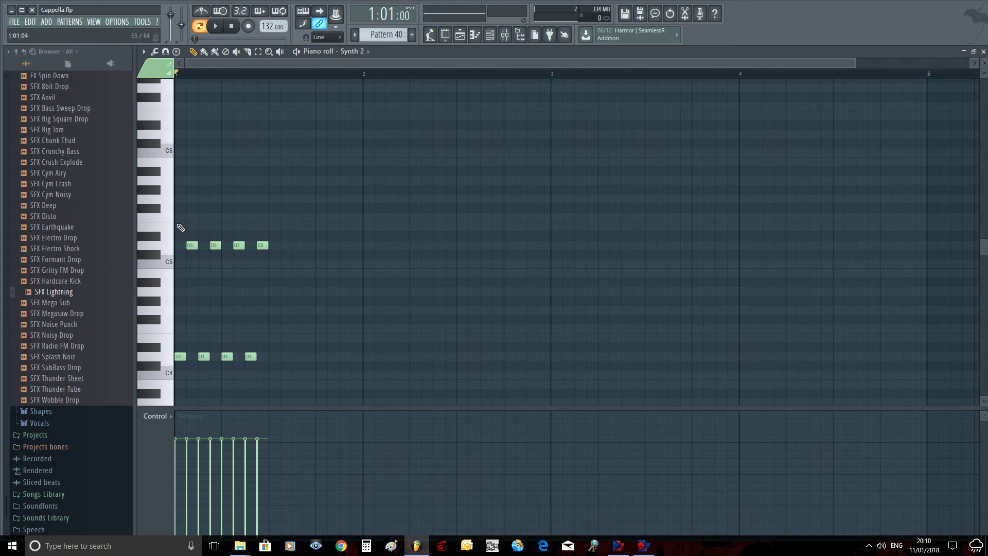
- Duplicate the alternating D4 and D5 notes repeatedly until they fill all four bars of the pattern
left_click_drag(180, 227, 304, 381)
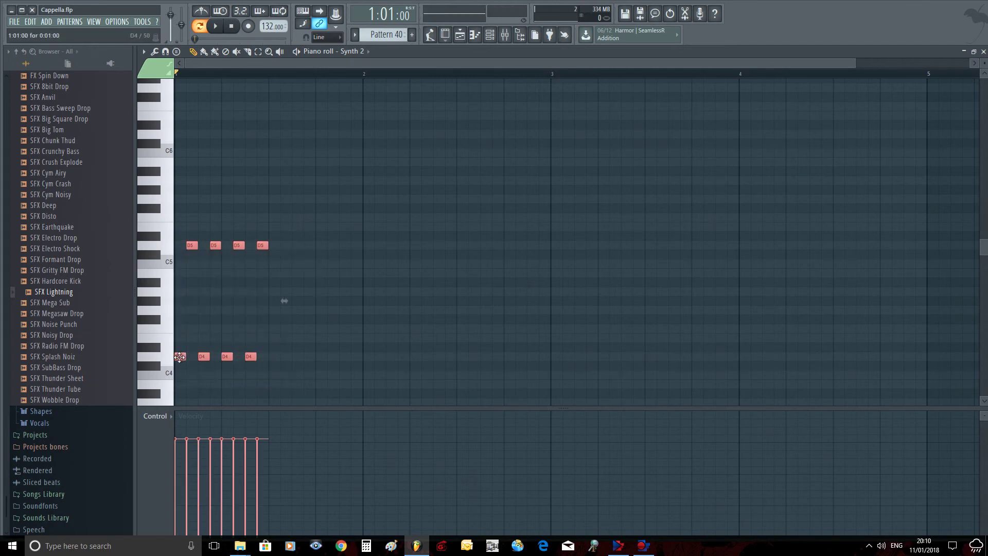
left_click_drag(179, 356, 274, 357)
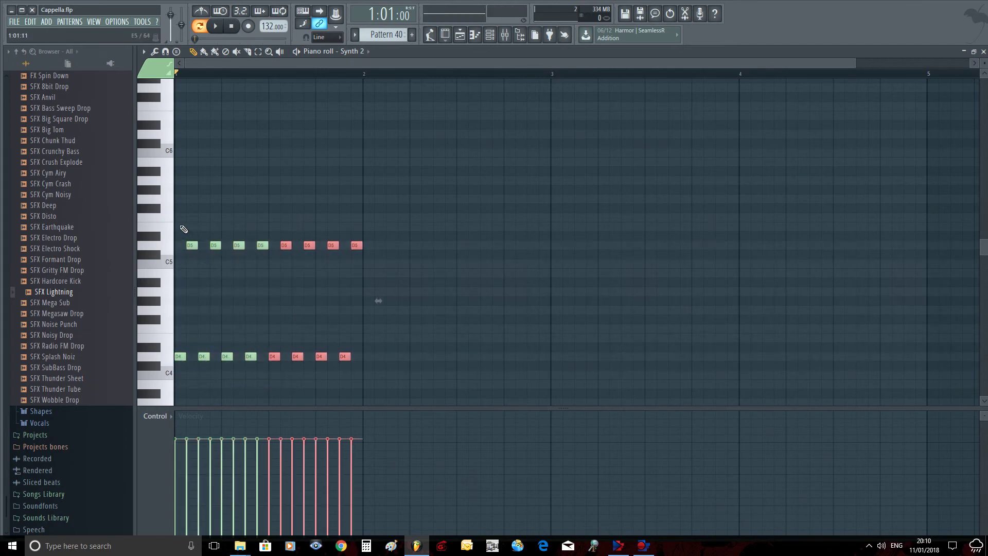
left_click_drag(183, 229, 265, 372)
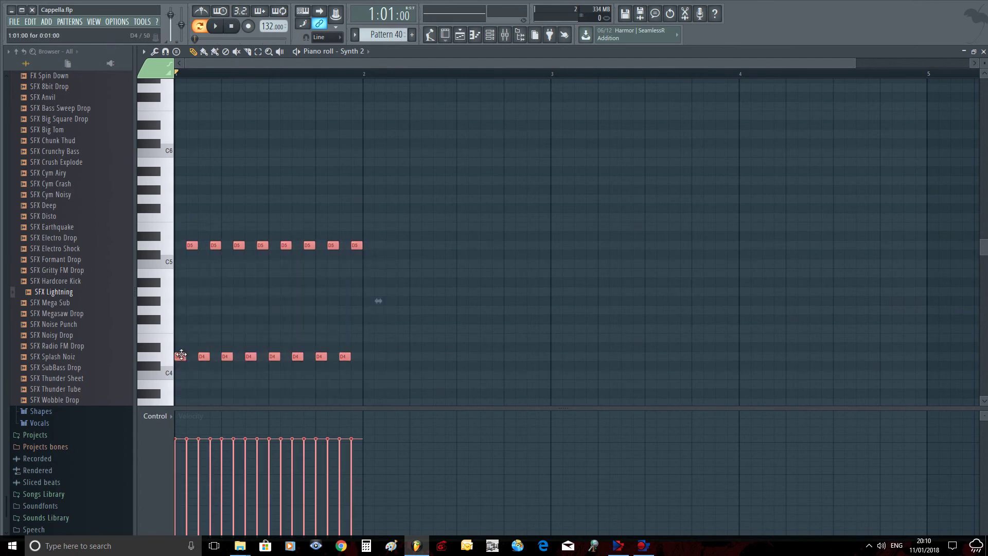
left_click_drag(181, 355, 364, 367)
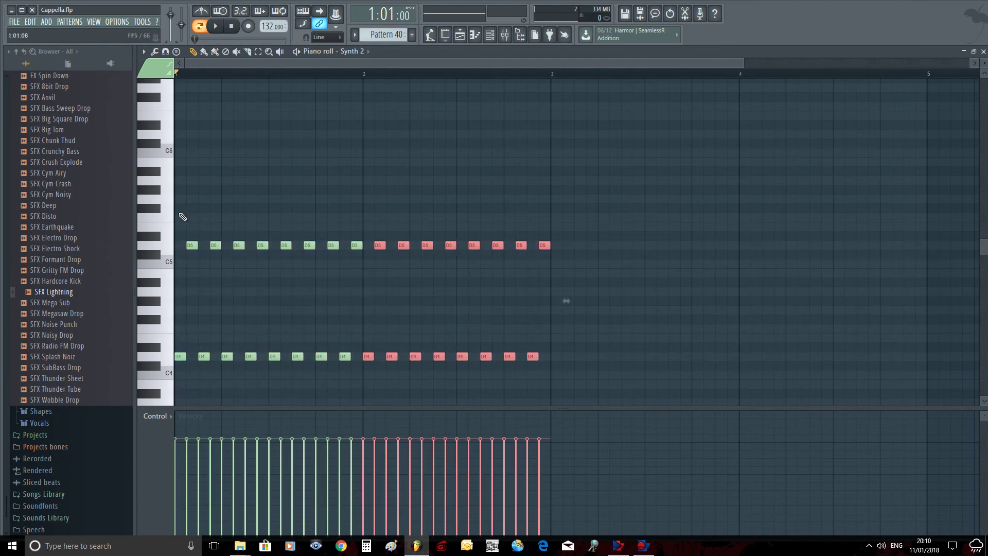
left_click_drag(181, 211, 564, 375)
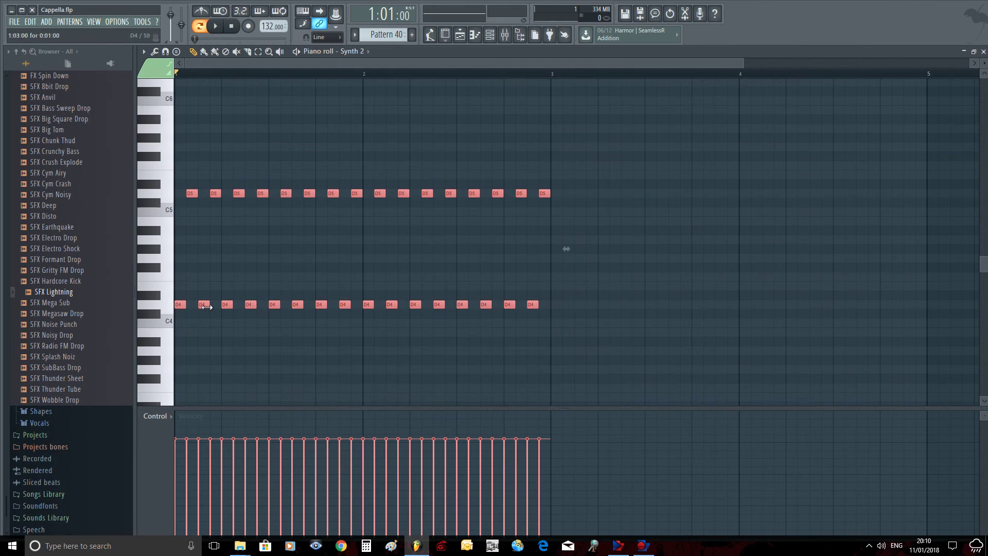
left_click_drag(180, 304, 552, 305)
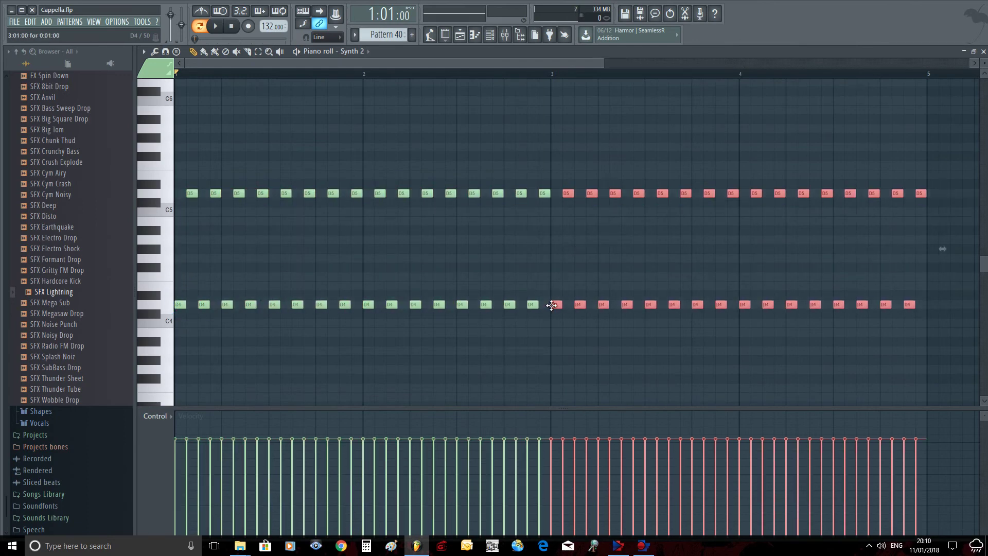
- Start pattern playback and transpose the second bar's bass notes down to A3 and A4
left_click(216, 26)
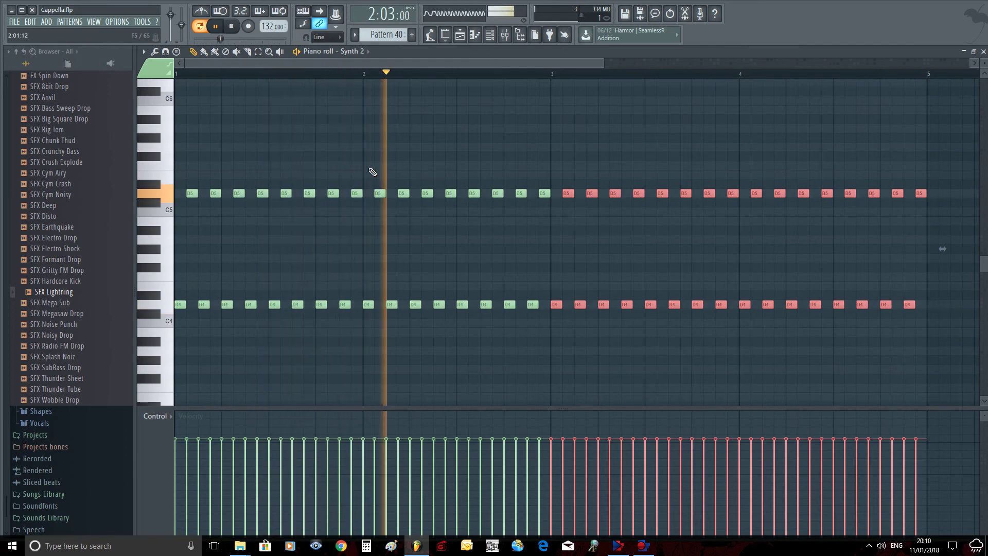
mouse_move(368, 161)
left_mouse_down()
mouse_move(520, 322)
mouse_move(474, 212)
mouse_move(405, 221)
left_mouse_up()
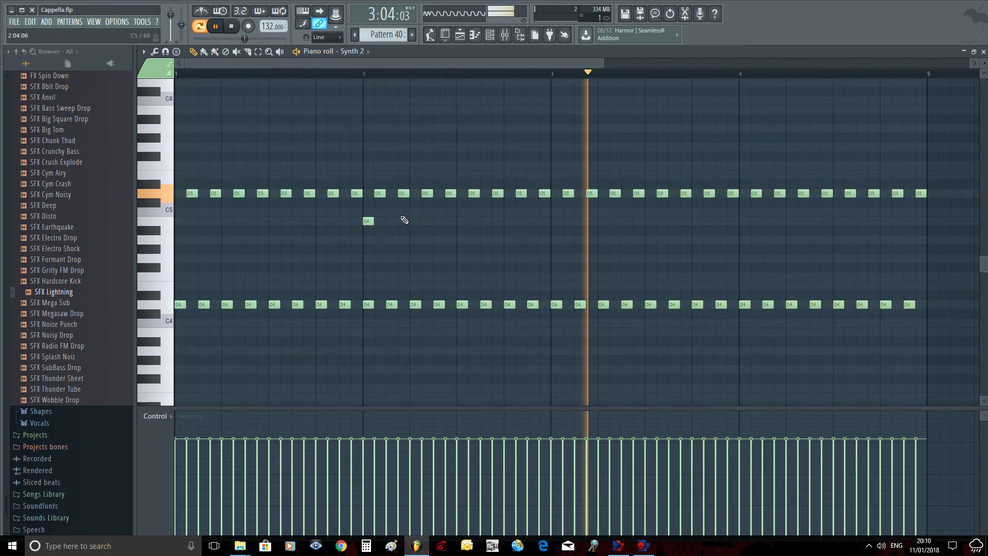
right_click(368, 221)
left_click_drag(367, 153, 548, 372)
left_click(367, 304)
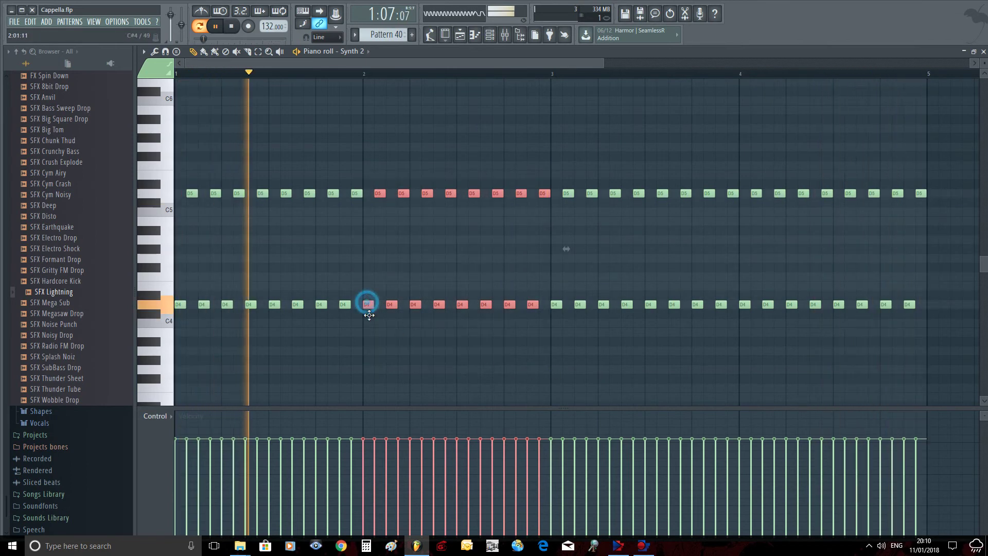
left_click_drag(368, 304, 368, 350)
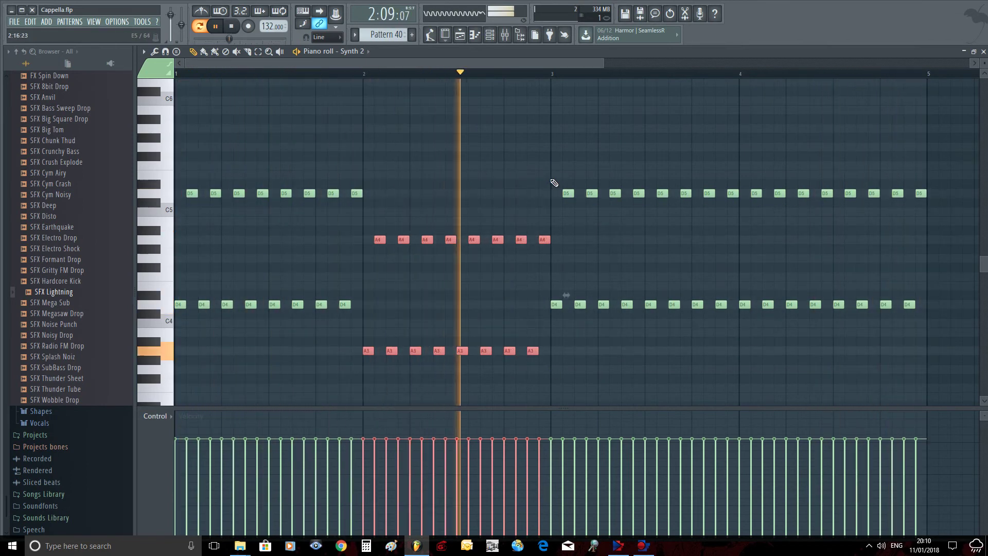
- Transpose the third bar's bass notes down to E3 and E4, removing the stray note drawn there
left_click_drag(552, 247, 626, 273)
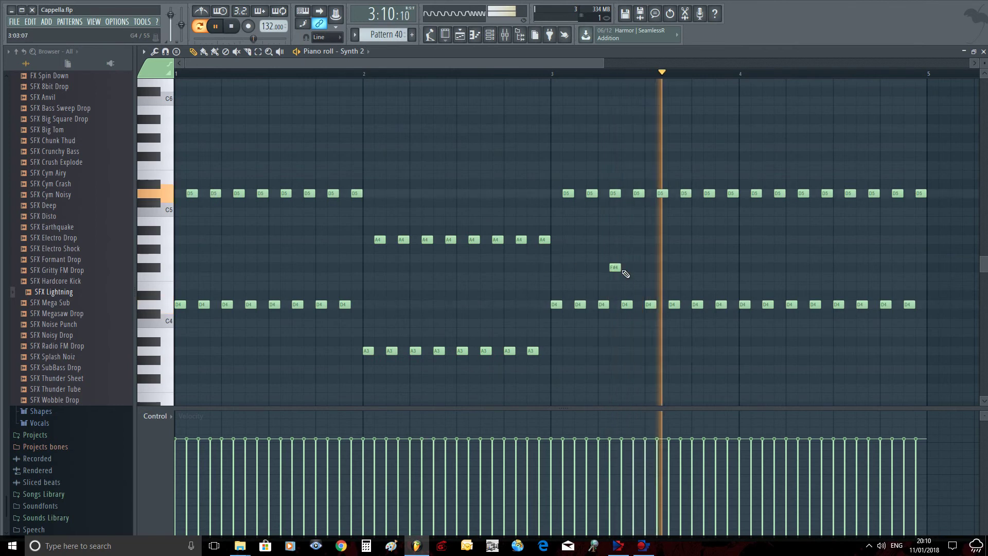
right_click(615, 267)
left_click_drag(555, 168, 735, 374)
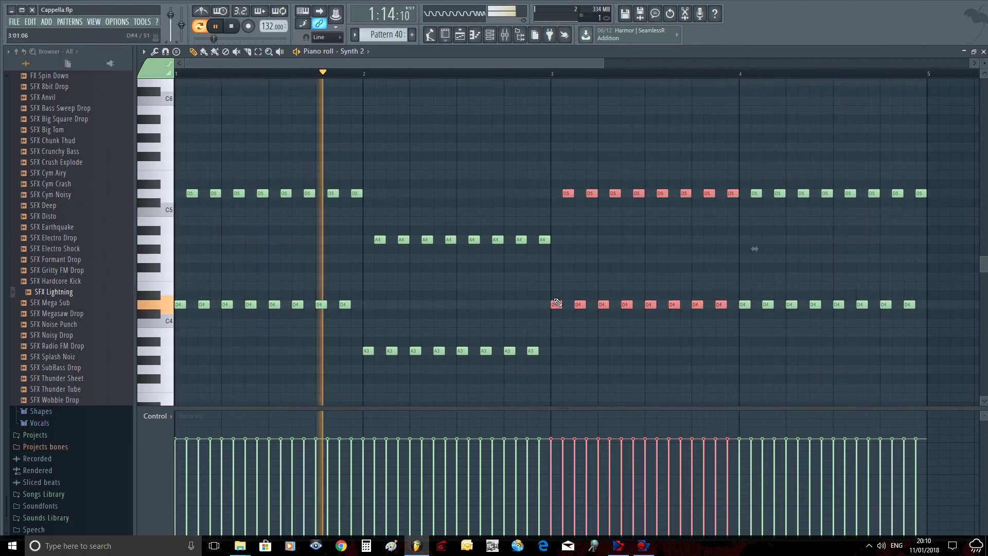
left_click_drag(556, 302, 568, 398)
- Transpose the fourth bar's bass notes down to G3 and G4
left_click(743, 170)
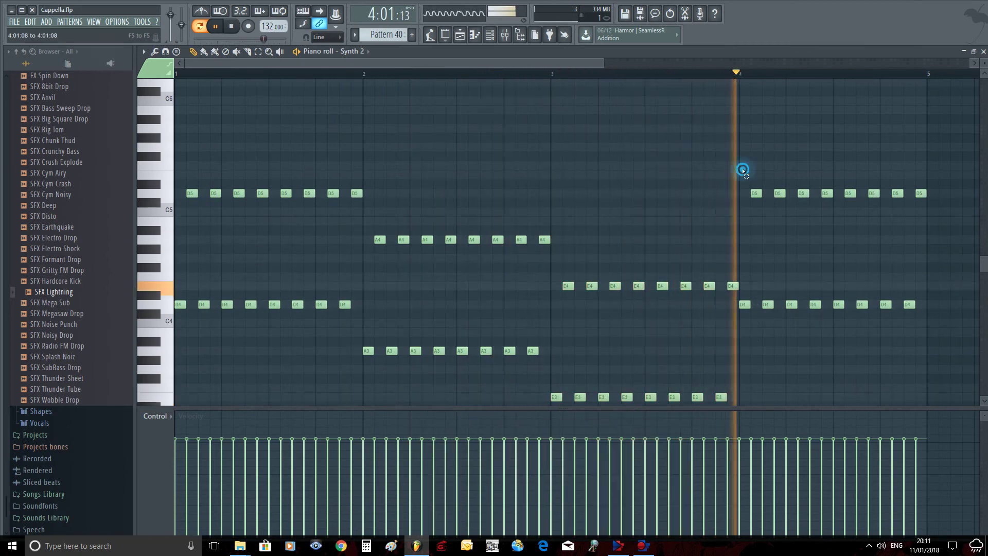
left_click_drag(742, 169, 924, 371)
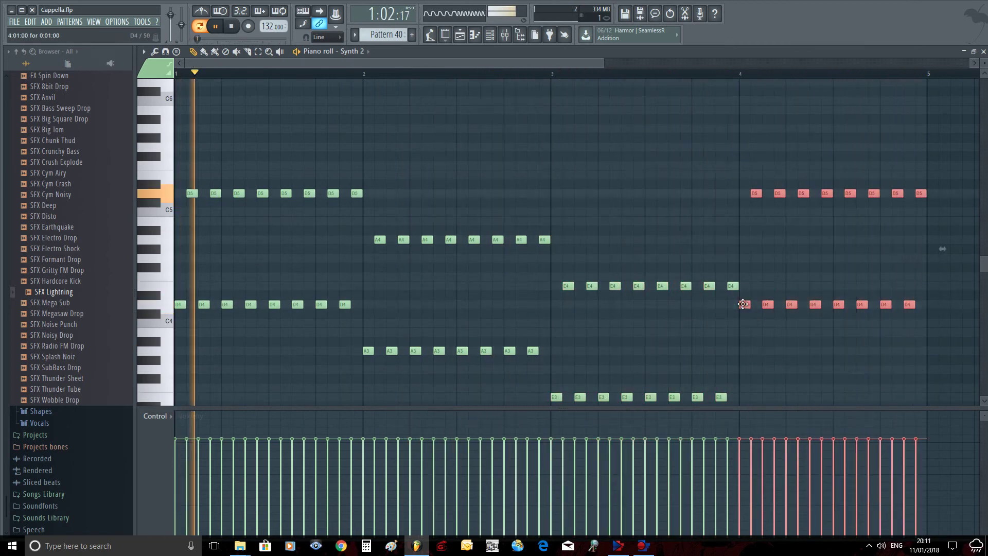
left_click_drag(742, 305, 746, 374)
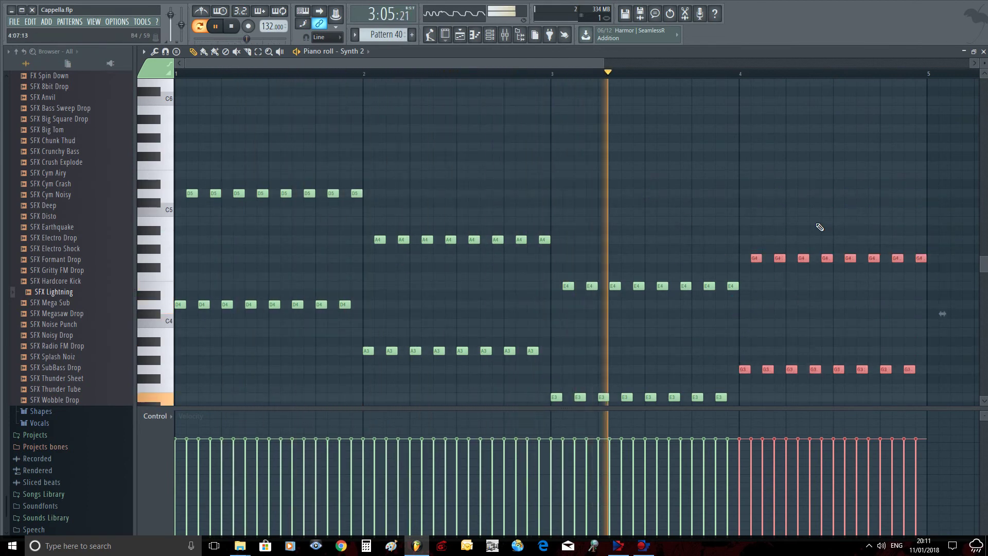
- Delete the fourth bar's bass notes on steps 10 to 16 and stop playback
right_click(862, 369)
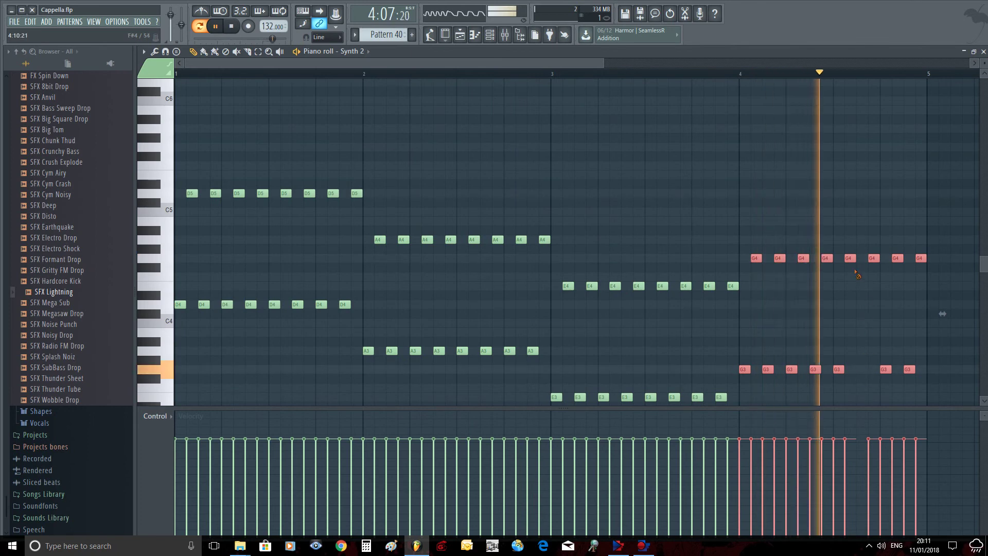
right_click(850, 258)
right_click(873, 258)
right_click(896, 258)
right_click(909, 368)
right_click(920, 257)
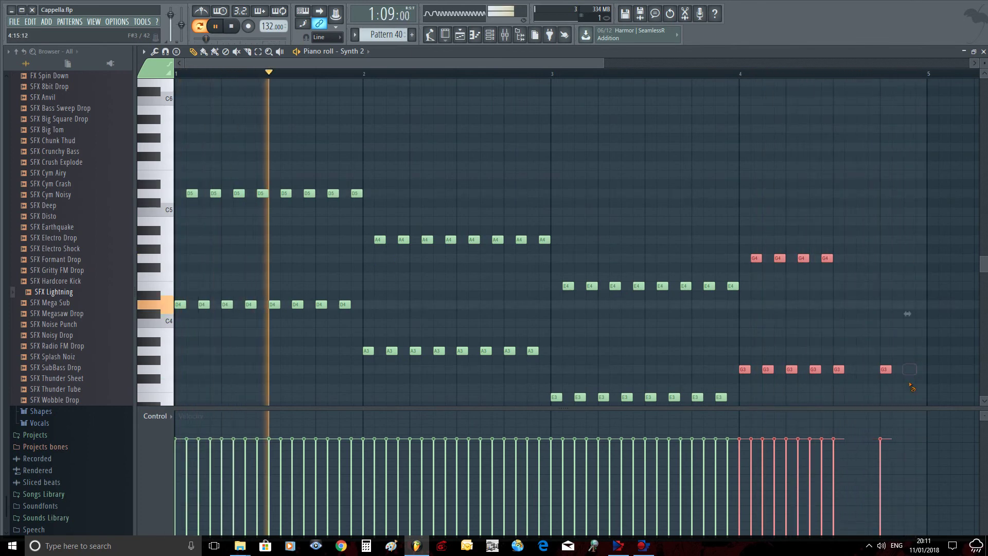
right_click(885, 368)
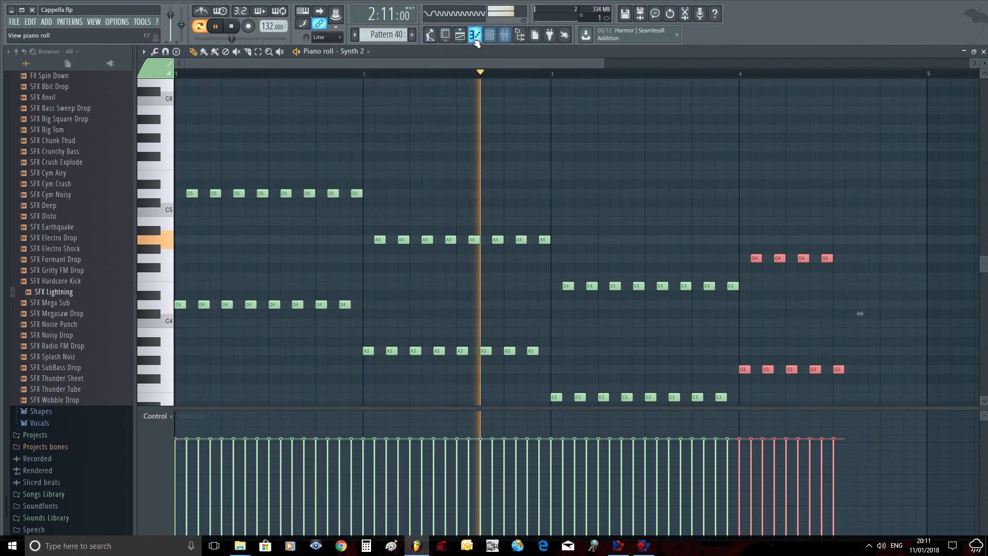
left_click(231, 27)
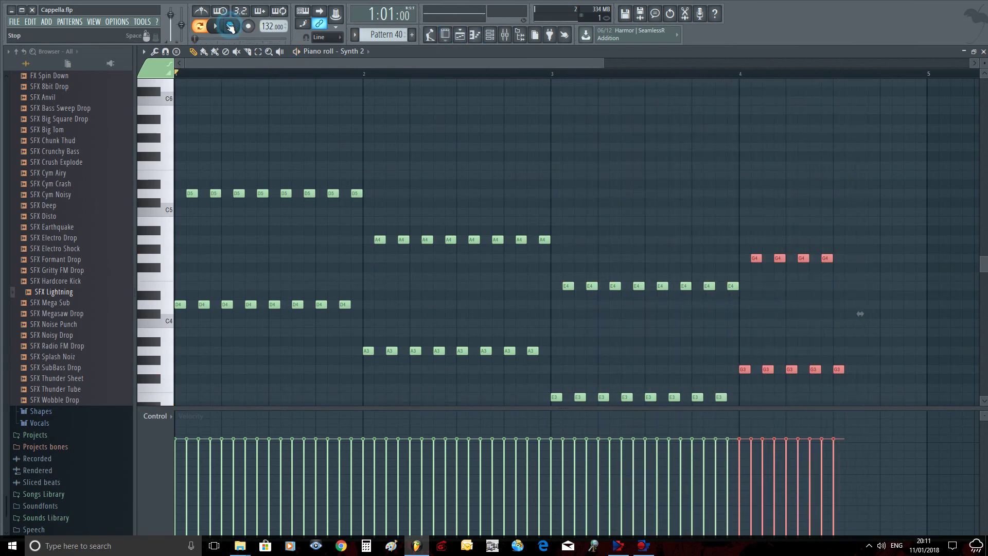
- Place the Pattern 40 bass line on the Sytrus Bass track at bars 9 and 13, and play back the arrangement
left_click(475, 38)
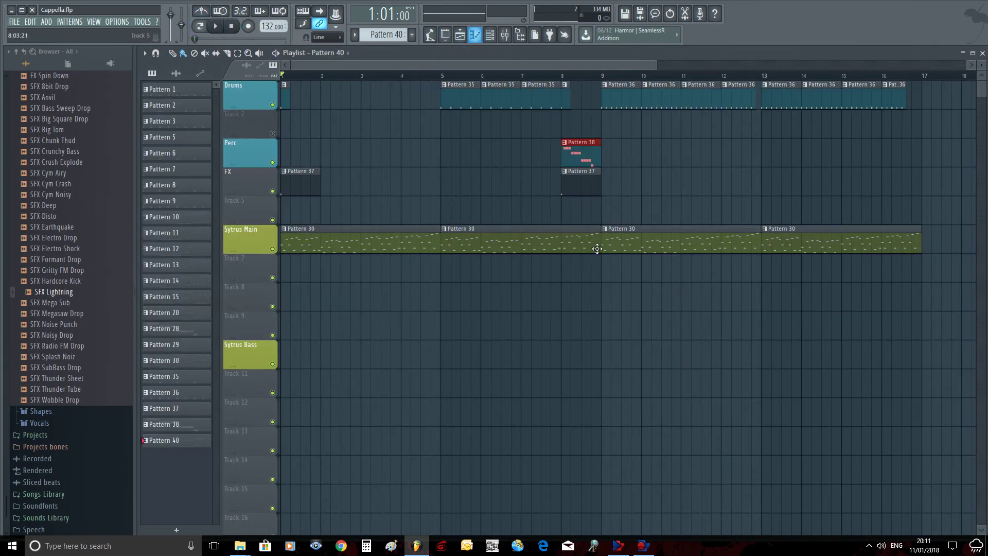
left_click(609, 351)
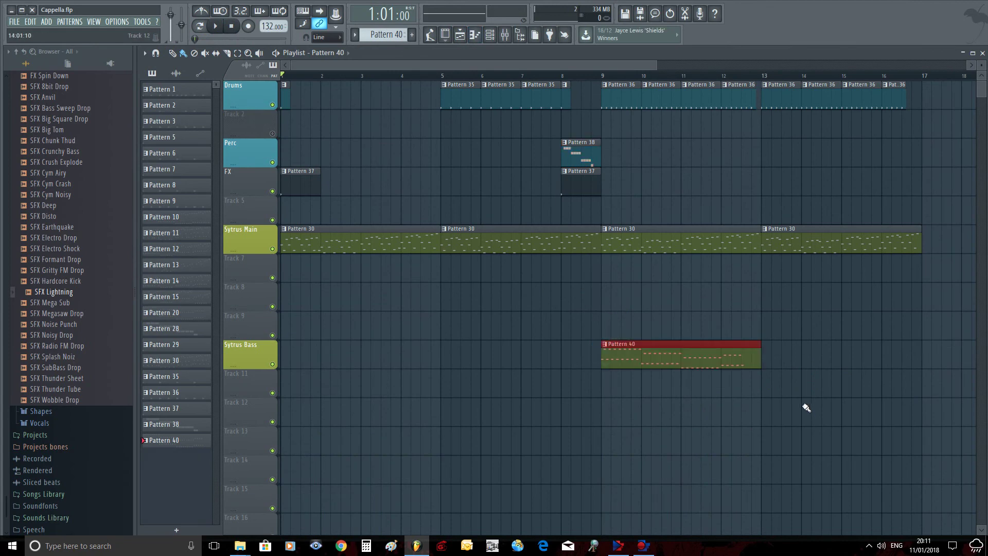
left_click(764, 354)
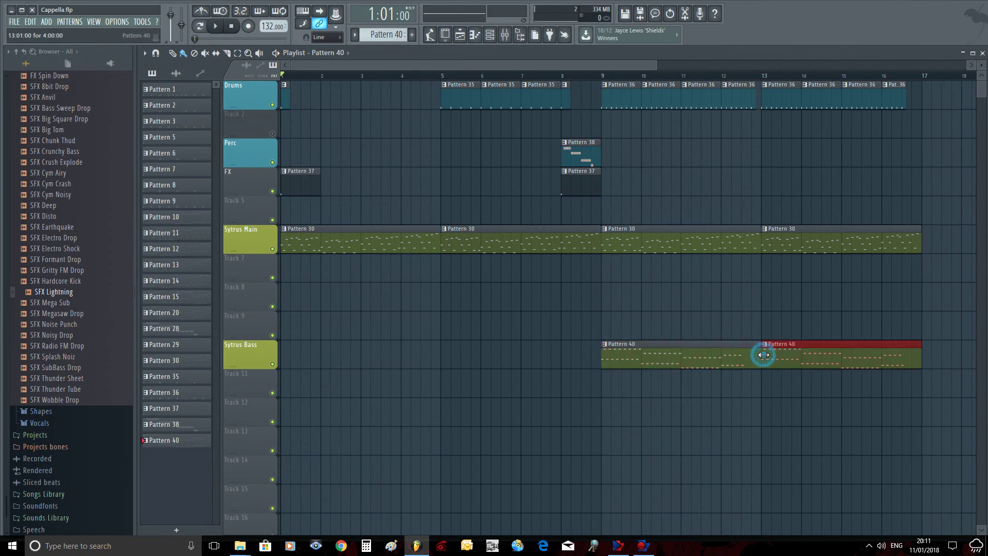
left_click(218, 27)
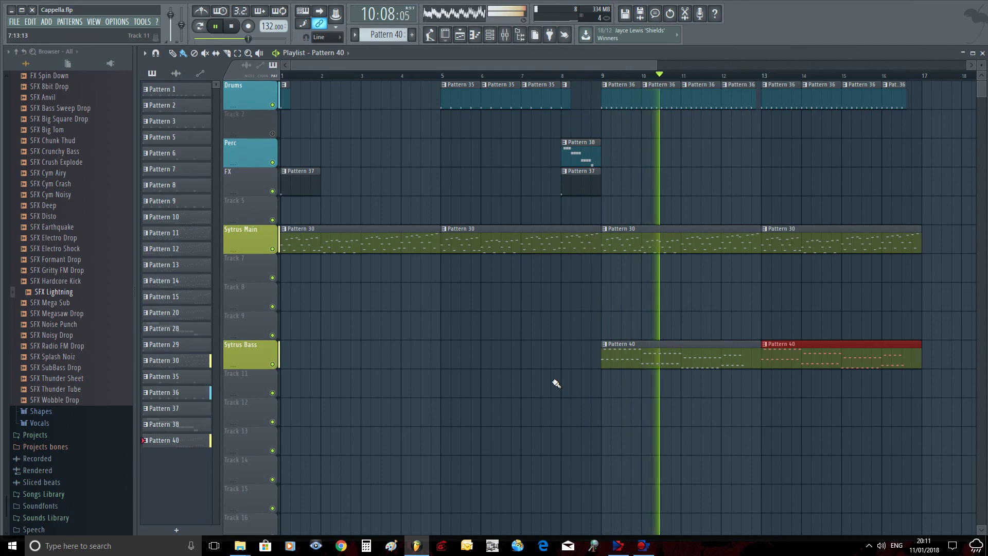
left_click(236, 30)
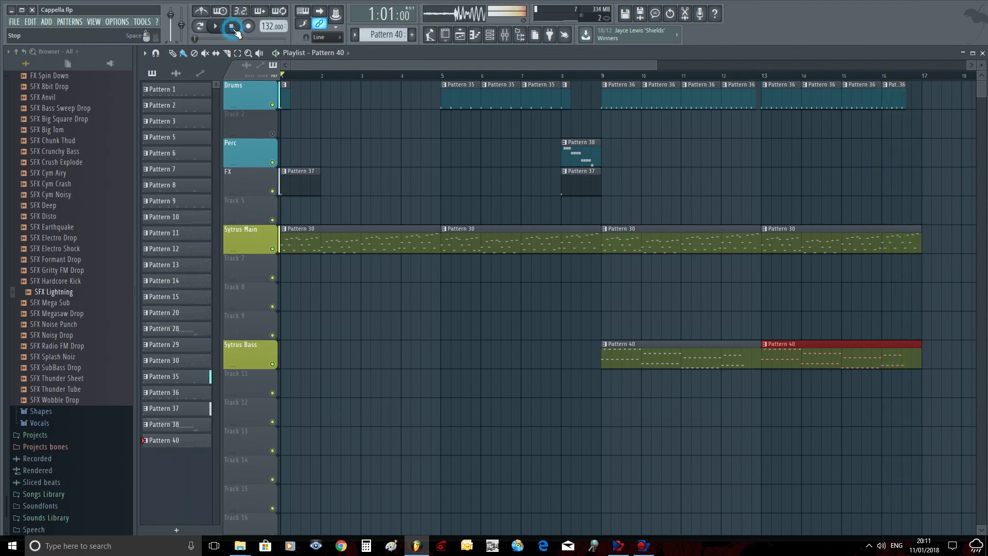